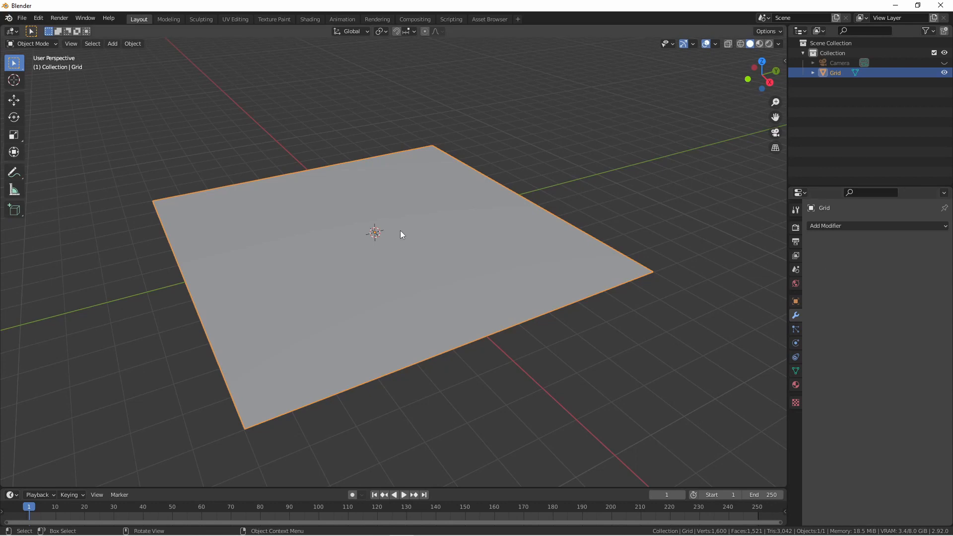
# Step: Add a Wave modifier from the Deform group to the grid
pyautogui.press('Tab')
pyautogui.press('Tab')
pyautogui.click(832, 226)
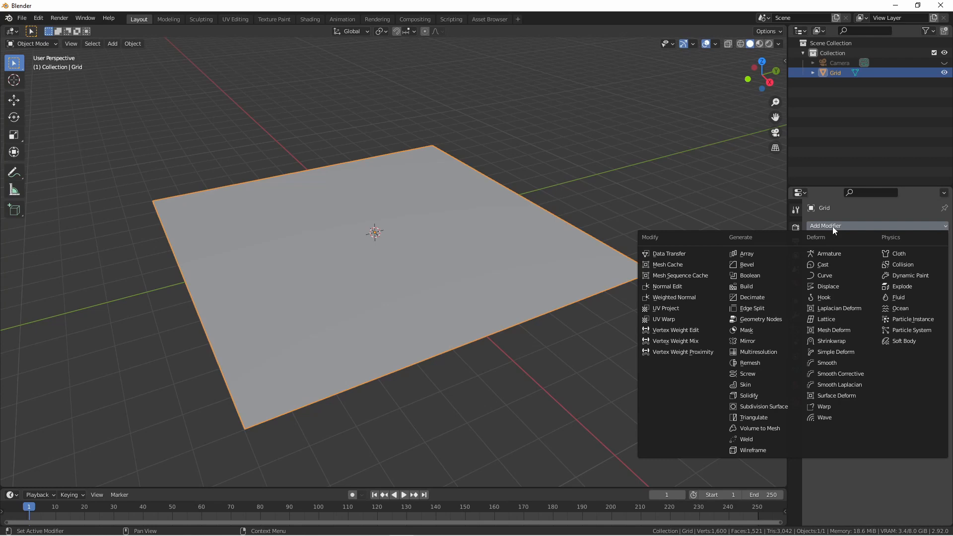
pyautogui.click(840, 419)
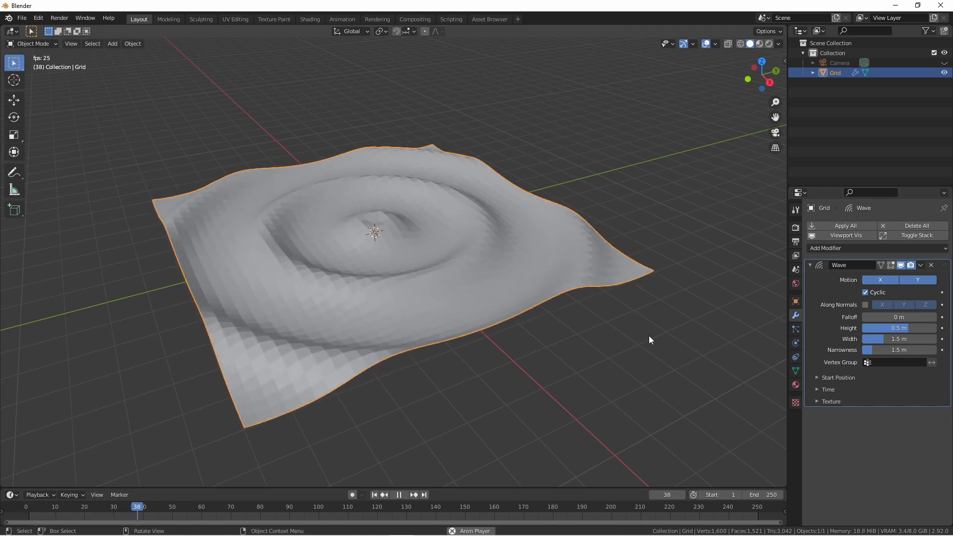
# Step: While playing, try wave motion on X only and Y only, then re-enable both axes
pyautogui.press('Escape')
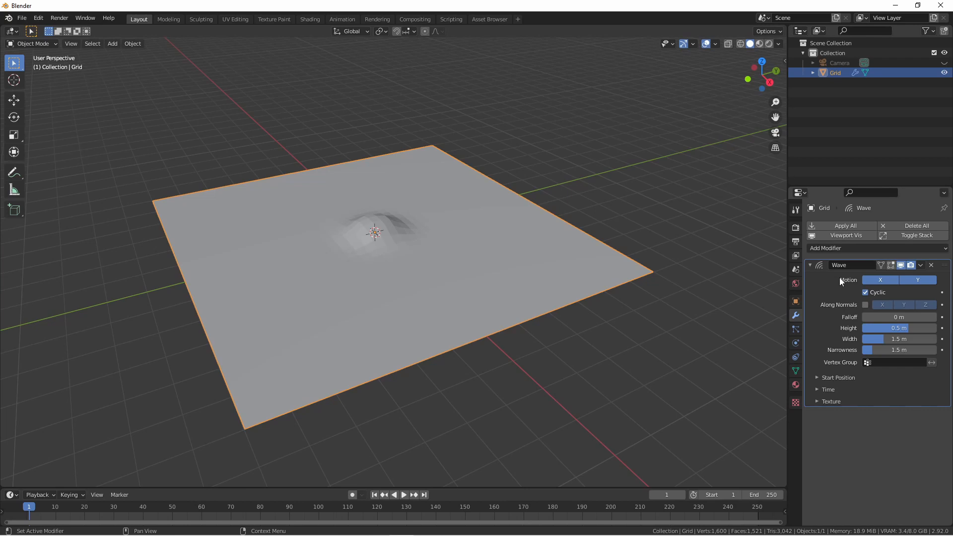
pyautogui.press('space')
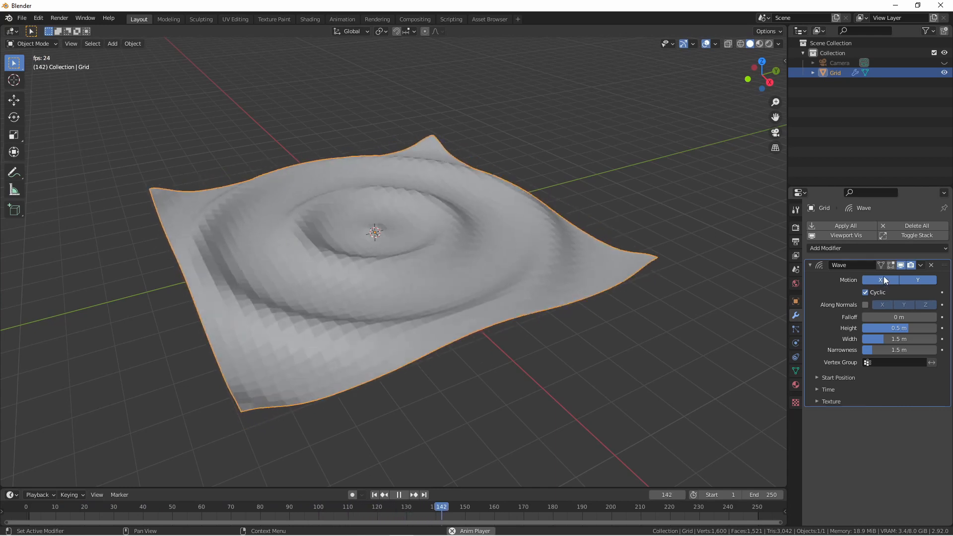
pyautogui.click(912, 279)
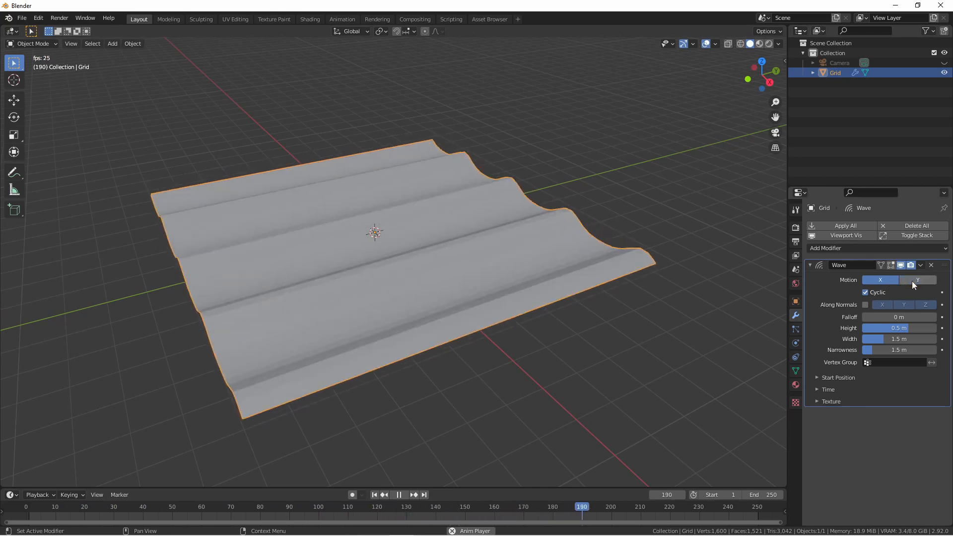
pyautogui.click(907, 280)
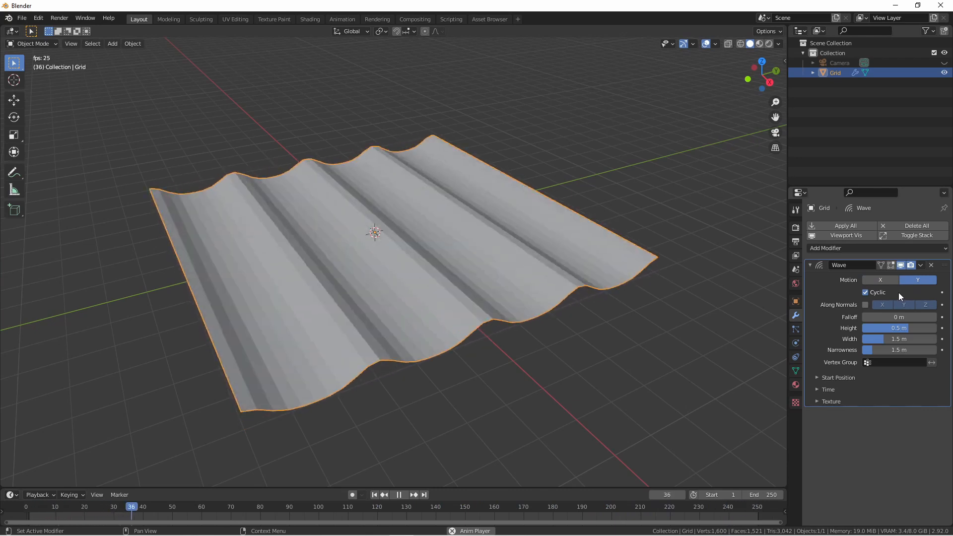
pyautogui.click(914, 283)
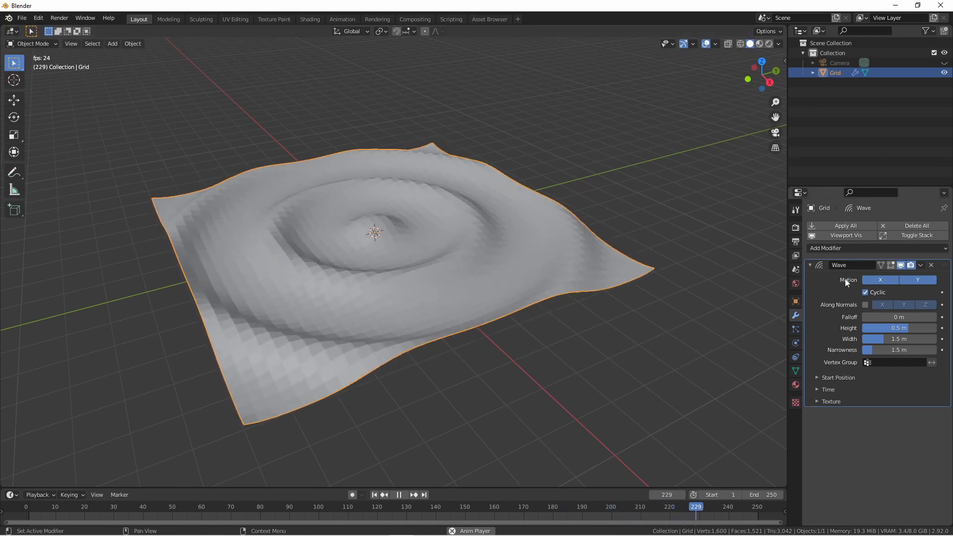
# Step: Toggle the Wave modifier's Cyclic repeat setting
pyautogui.click(864, 292)
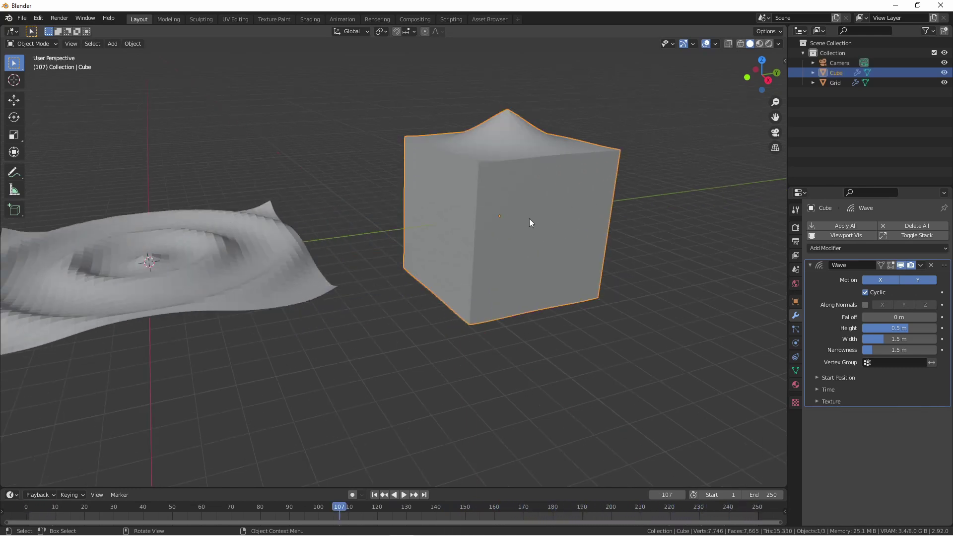
# Step: During playback, set the cube's wave to displace Along Normals on X, Y and Z
pyautogui.press('space')
pyautogui.moveTo(528, 218)
pyautogui.mouseDown(button='middle')
pyautogui.moveTo(436, 209)
pyautogui.moveTo(448, 177)
pyautogui.mouseUp(button='middle')
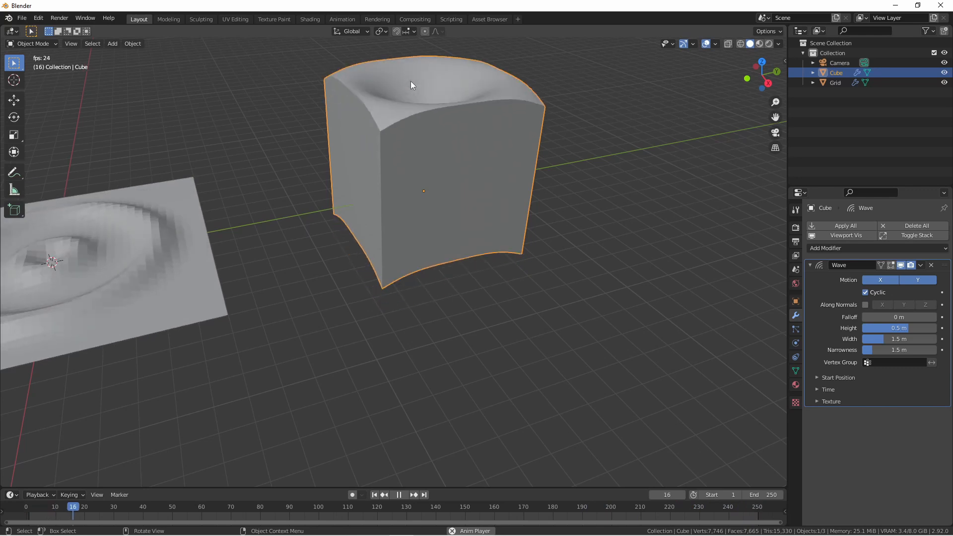
pyautogui.click(864, 304)
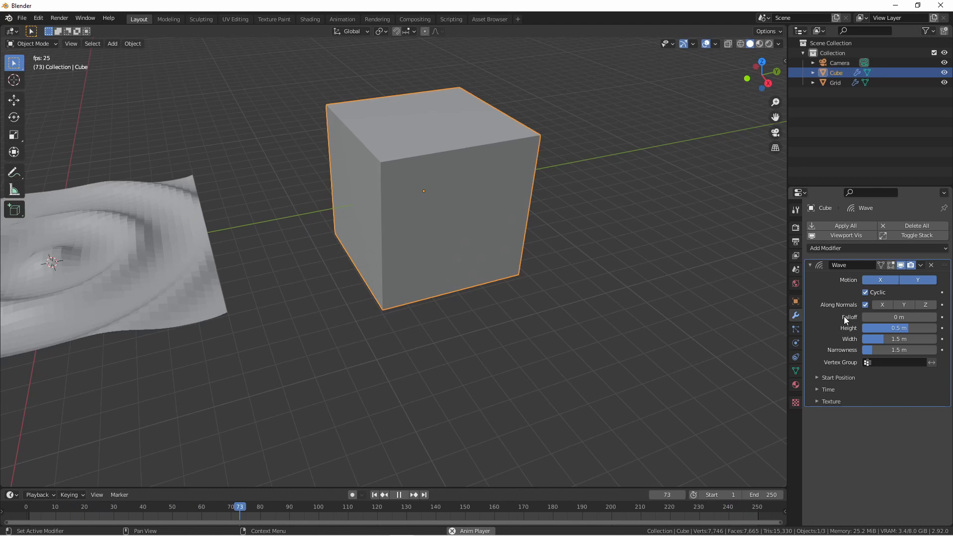
pyautogui.click(880, 305)
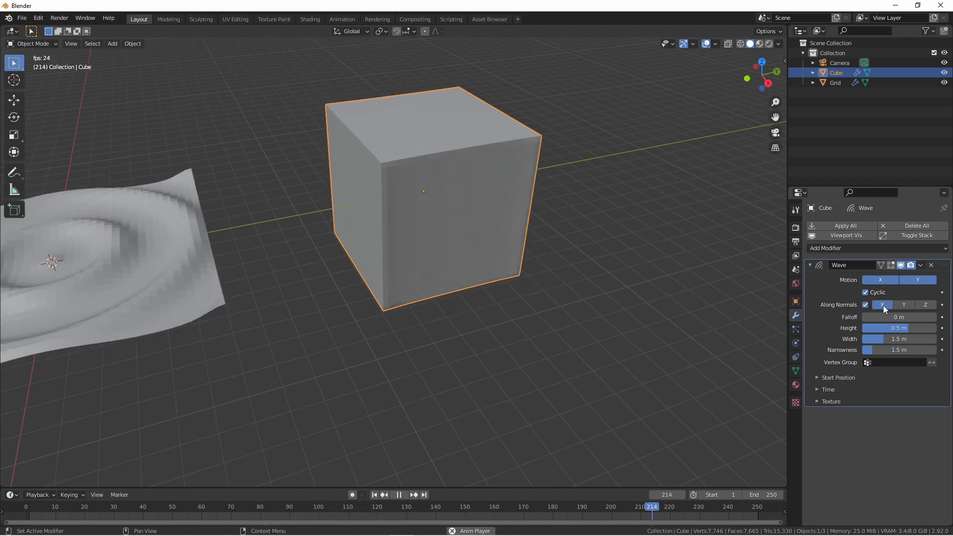
pyautogui.click(901, 305)
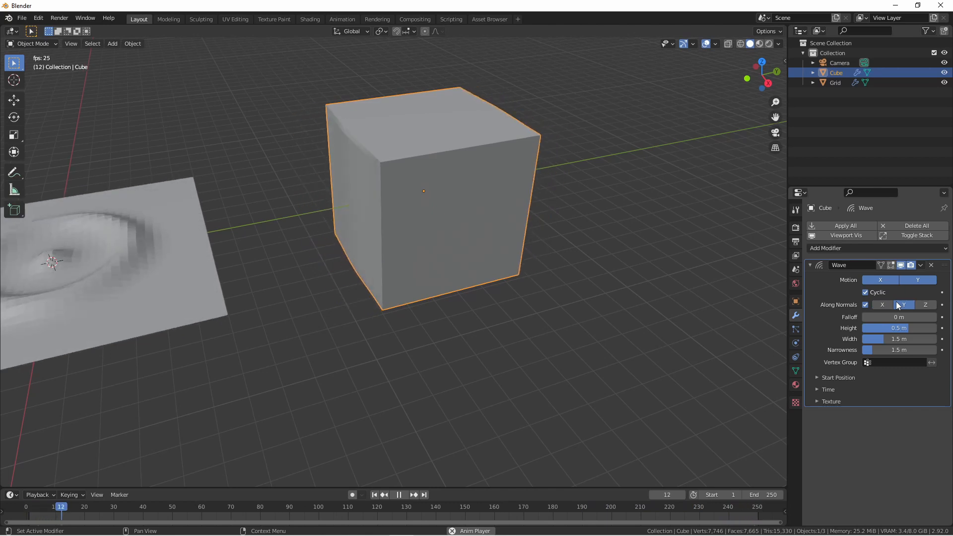
pyautogui.click(927, 304)
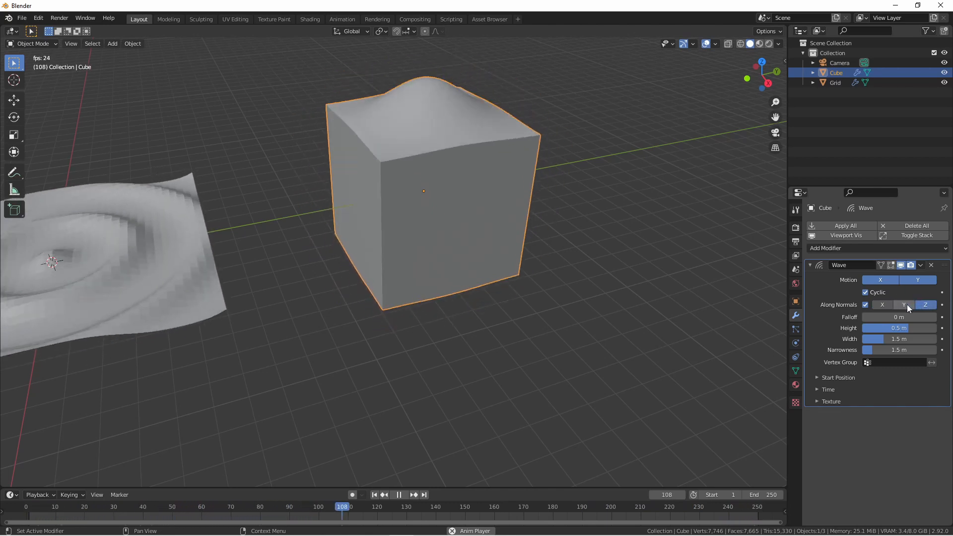
pyautogui.moveTo(926, 306); pyautogui.dragTo(877, 308)
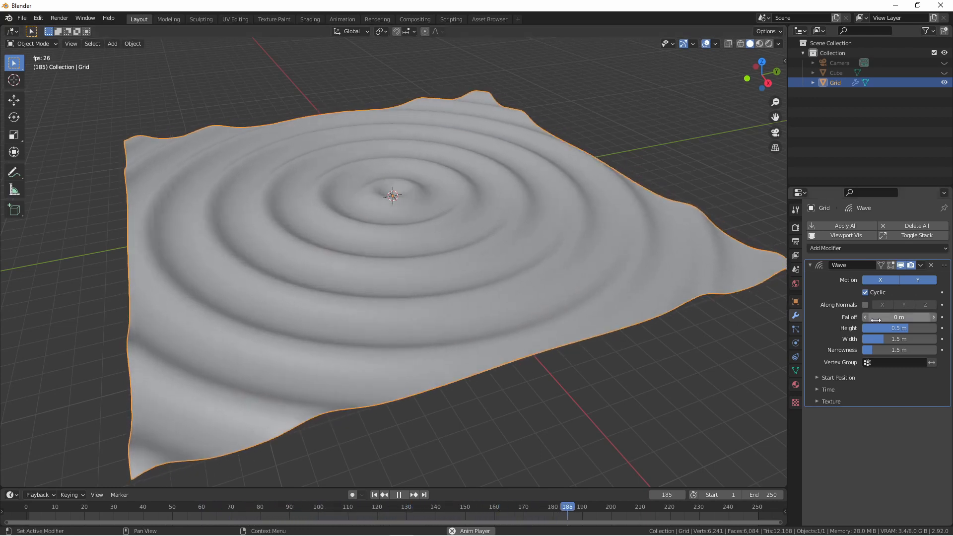
# Step: Try a larger wave Falloff on the grid before it returns to 0 m
pyautogui.moveTo(893, 317); pyautogui.dragTo(915, 317)
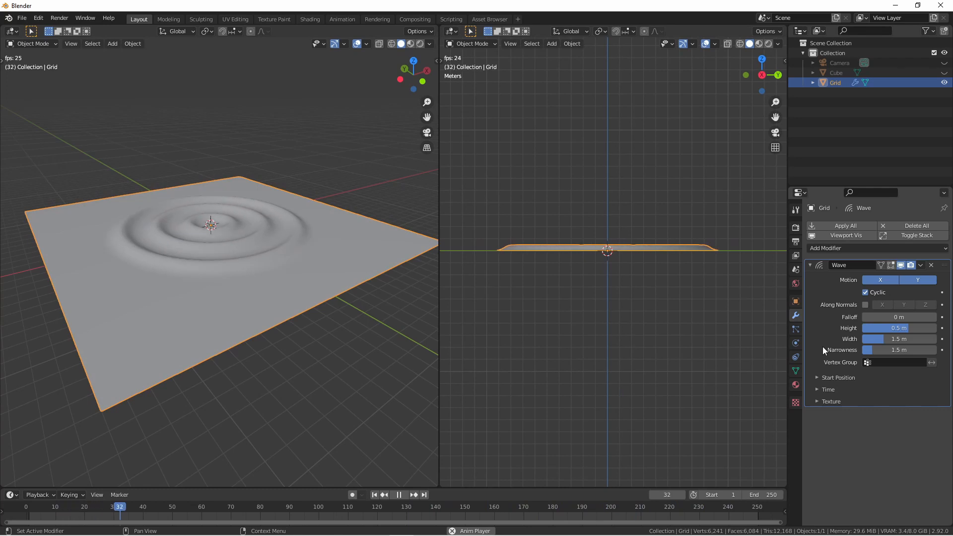
# Step: Keep Height at 0.5 m, set wave Width to 3.2 m and lower Narrowness for softer rings
pyautogui.moveTo(894, 328)
pyautogui.mouseDown()
pyautogui.moveTo(903, 328)
pyautogui.moveTo(813, 322)
pyautogui.mouseUp()
pyautogui.hotkey('ctrl', 'z')
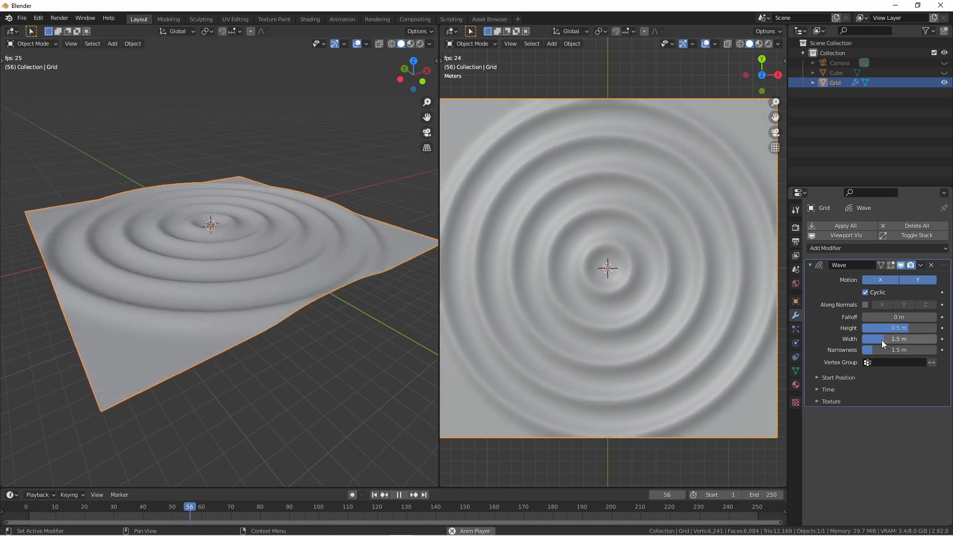
pyautogui.moveTo(882, 339); pyautogui.dragTo(922, 339)
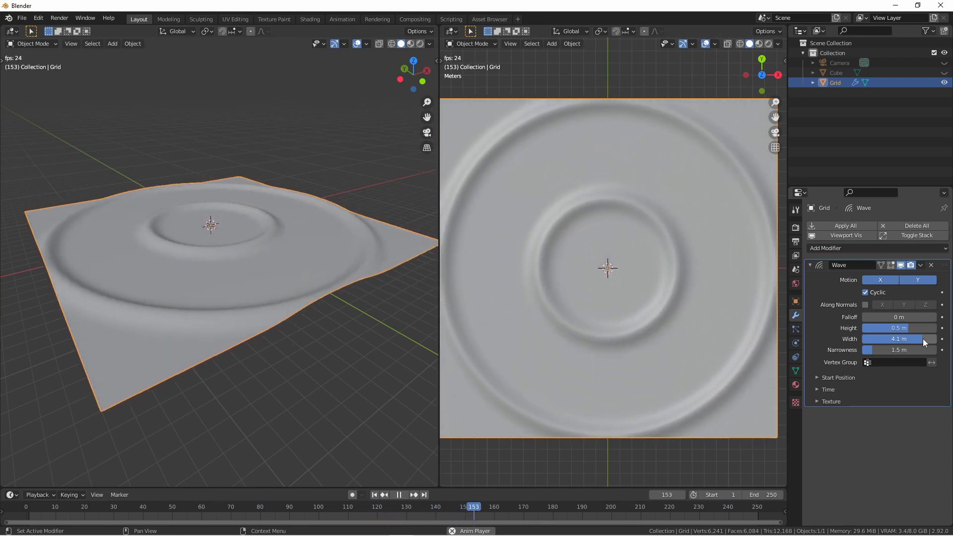
pyautogui.moveTo(922, 338); pyautogui.dragTo(768, 345)
pyautogui.press('space')
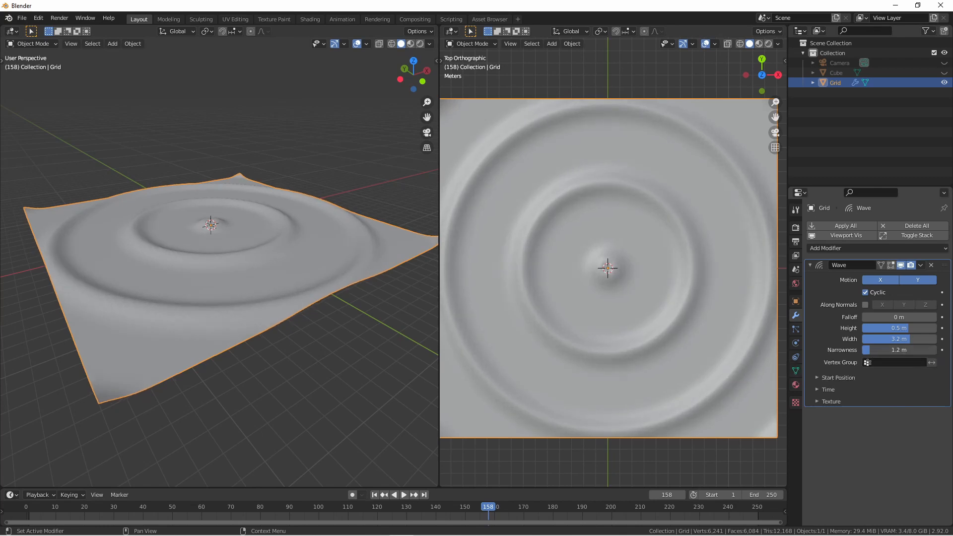
pyautogui.moveTo(898, 349); pyautogui.dragTo(882, 349)
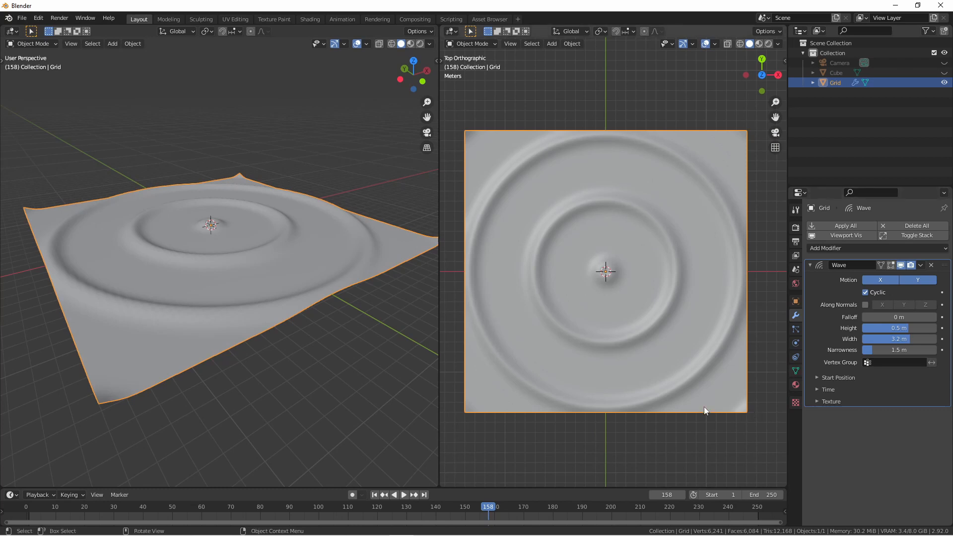
# Step: Create a vertex group and assign weighted horizontal strips of grid vertices in Edit Mode
pyautogui.click(796, 371)
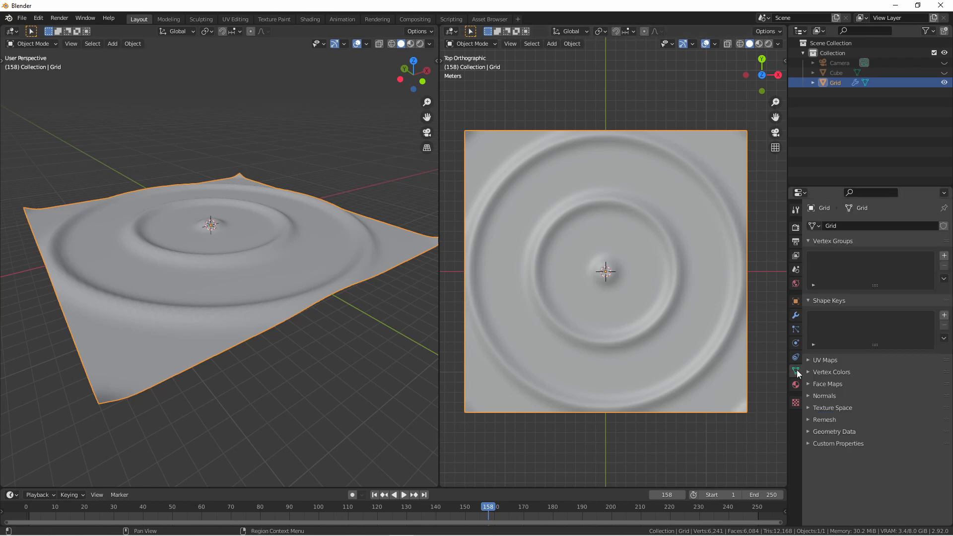
pyautogui.click(944, 255)
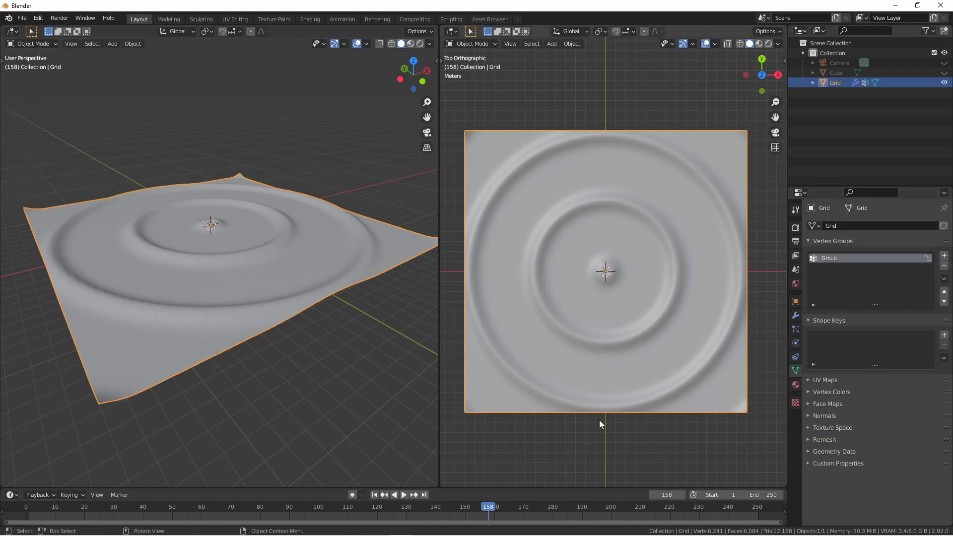
pyautogui.press('Tab')
pyautogui.moveTo(447, 350); pyautogui.dragTo(760, 424)
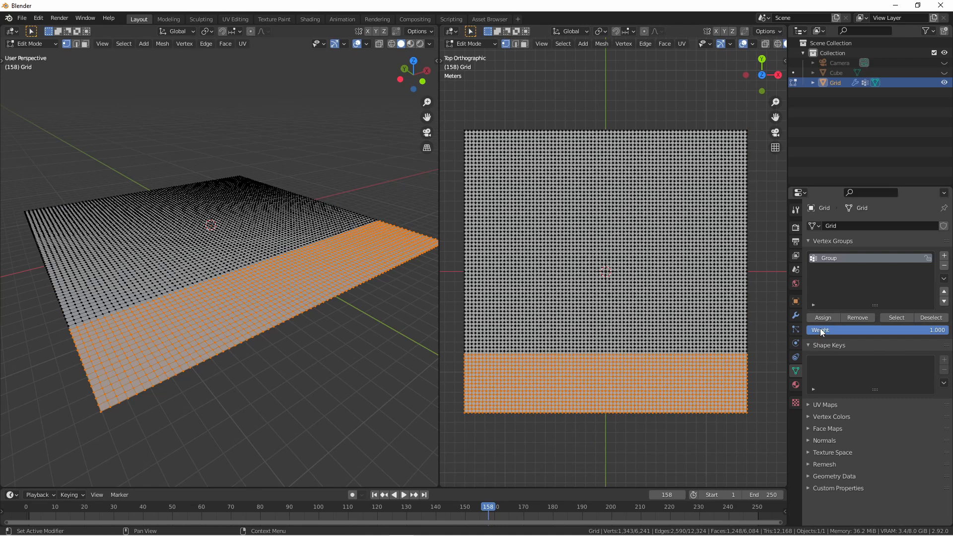
pyautogui.moveTo(446, 275); pyautogui.dragTo(760, 365)
pyautogui.moveTo(871, 330); pyautogui.dragTo(909, 330)
pyautogui.press('b')
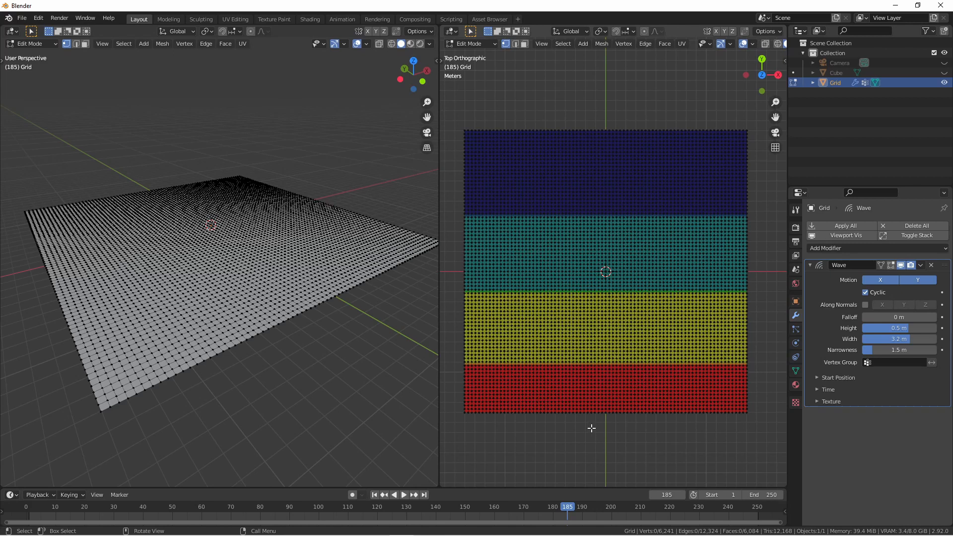
pyautogui.press('Tab')
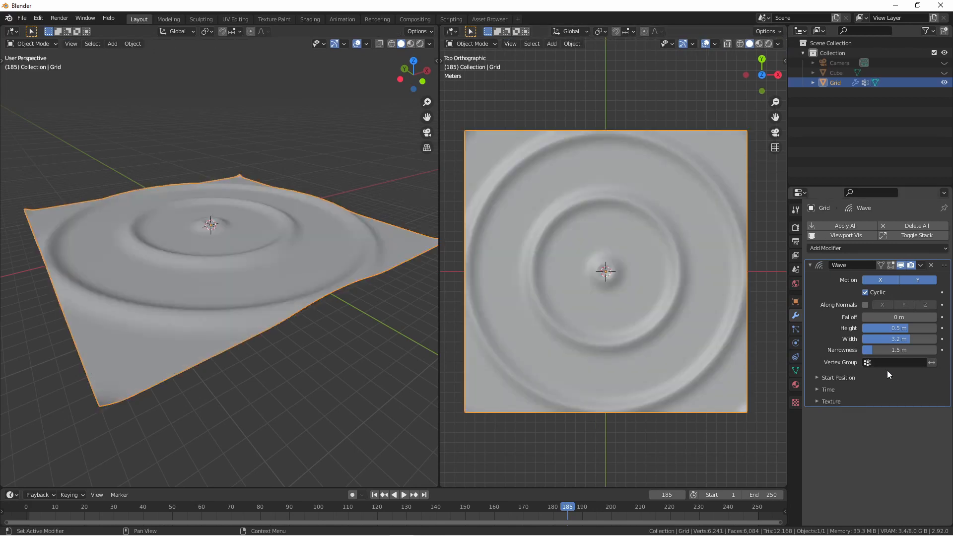
# Step: Restrict the wave to the Group vertex group, invert its influence, and reveal Start Position settings
pyautogui.click(889, 362)
pyautogui.click(882, 376)
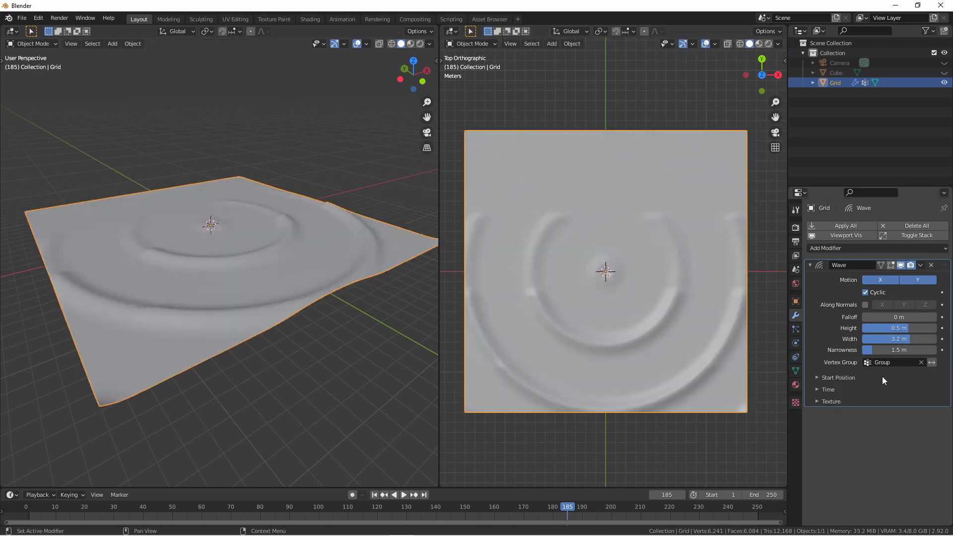
pyautogui.press('space')
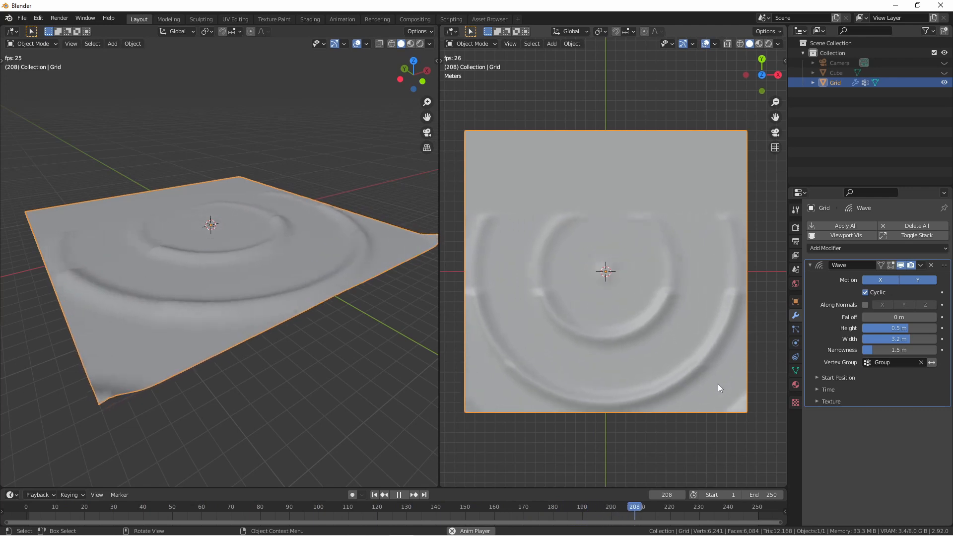
pyautogui.click(931, 362)
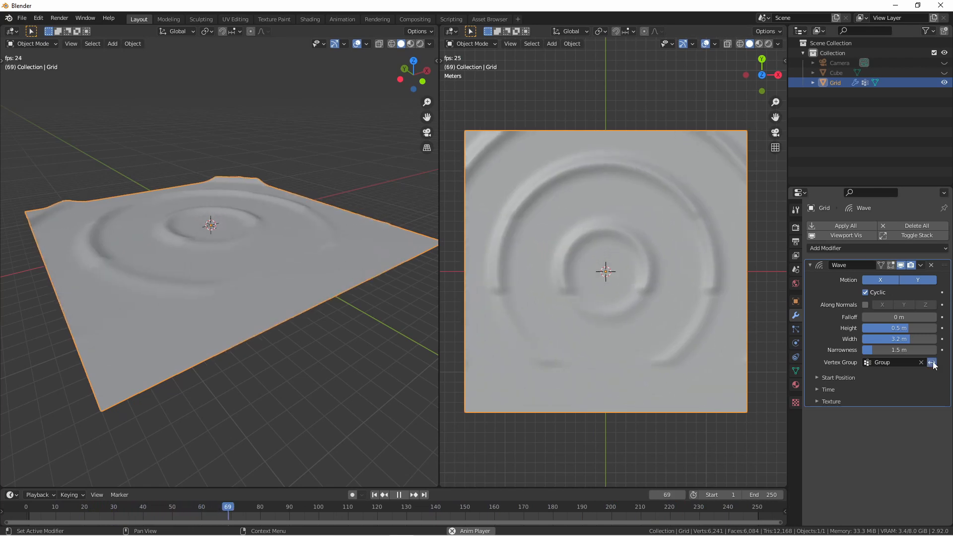
pyautogui.click(825, 378)
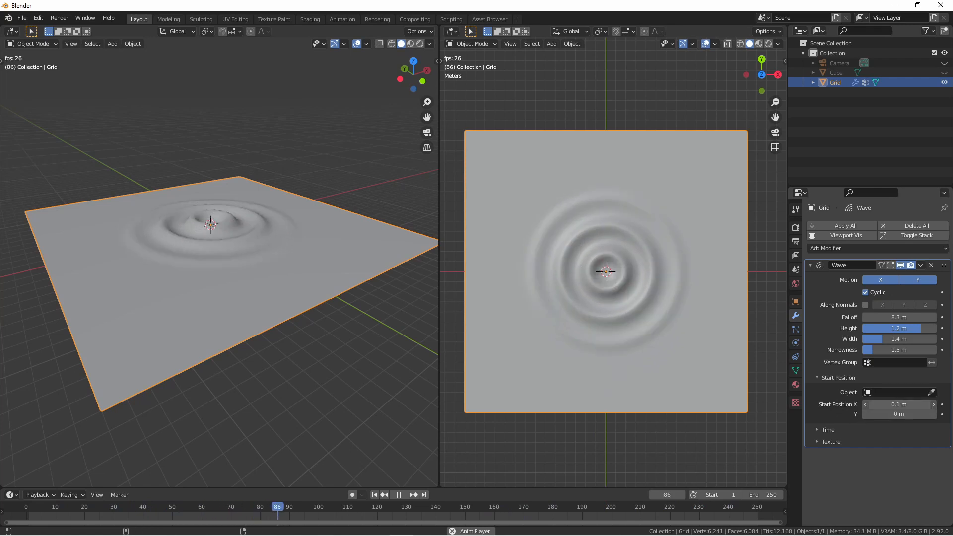
pyautogui.moveTo(899, 403); pyautogui.dragTo(937, 405)
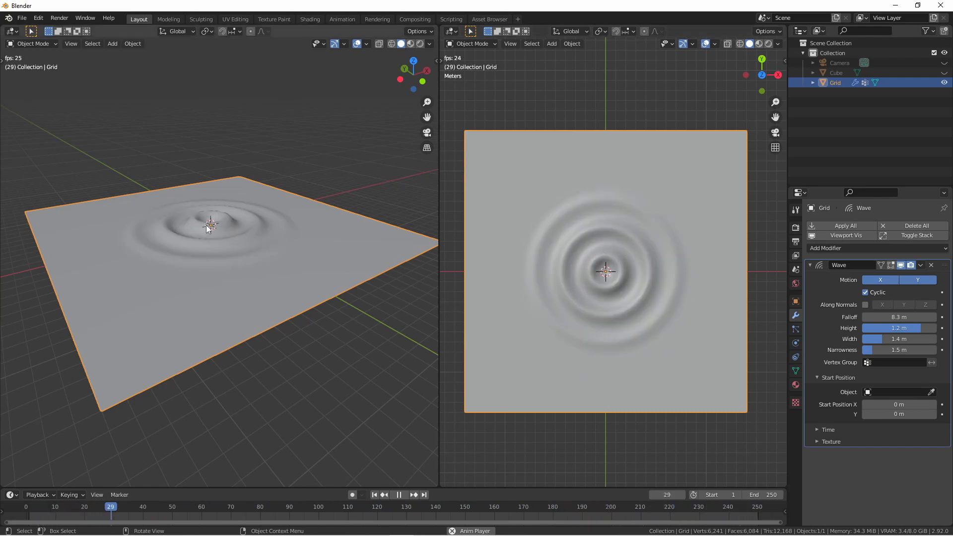
# Step: Add a Plain Axes empty at the origin and scale it up
pyautogui.hotkey('shift', 'a')
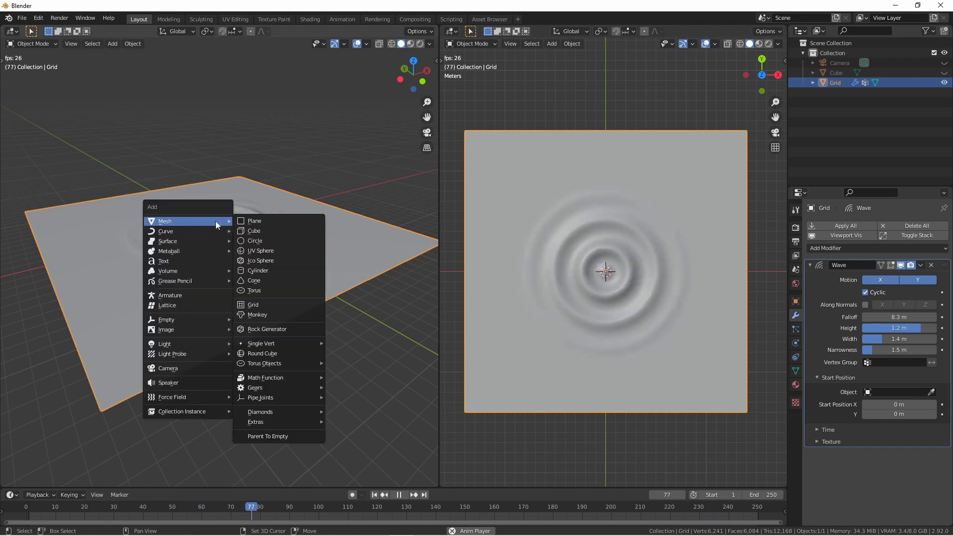
pyautogui.click(261, 319)
pyautogui.press('s')
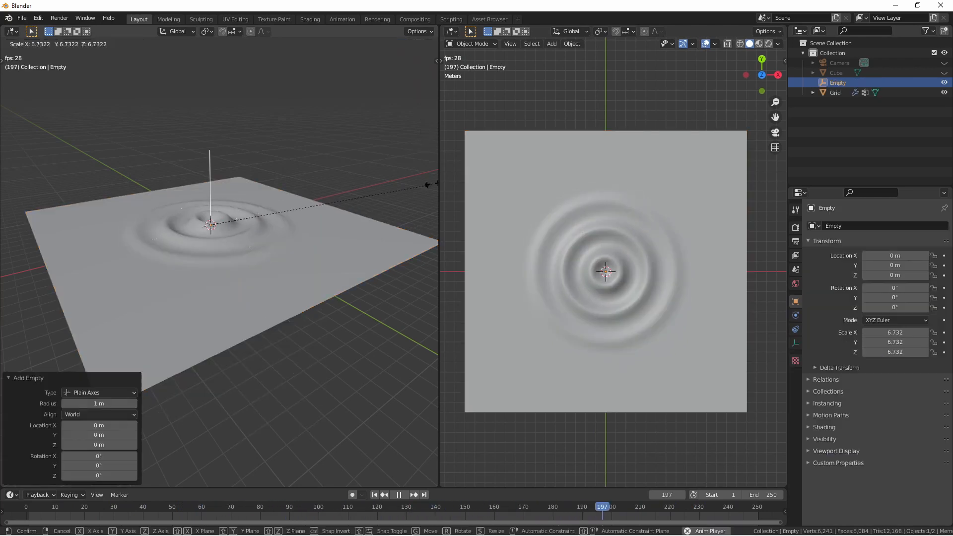
pyautogui.click(646, 249)
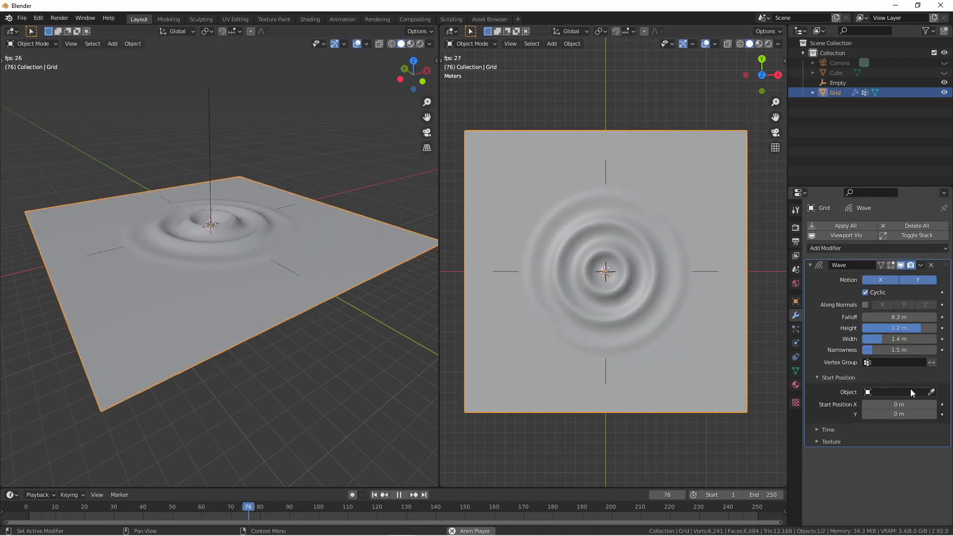
# Step: Move the empty across the plane to steer the wave's start position
pyautogui.click(212, 141)
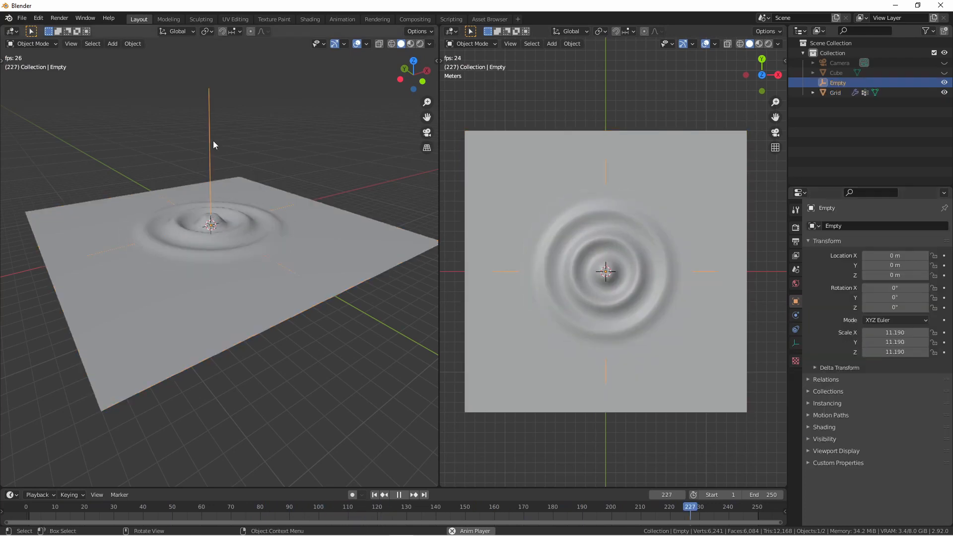
pyautogui.press('g')
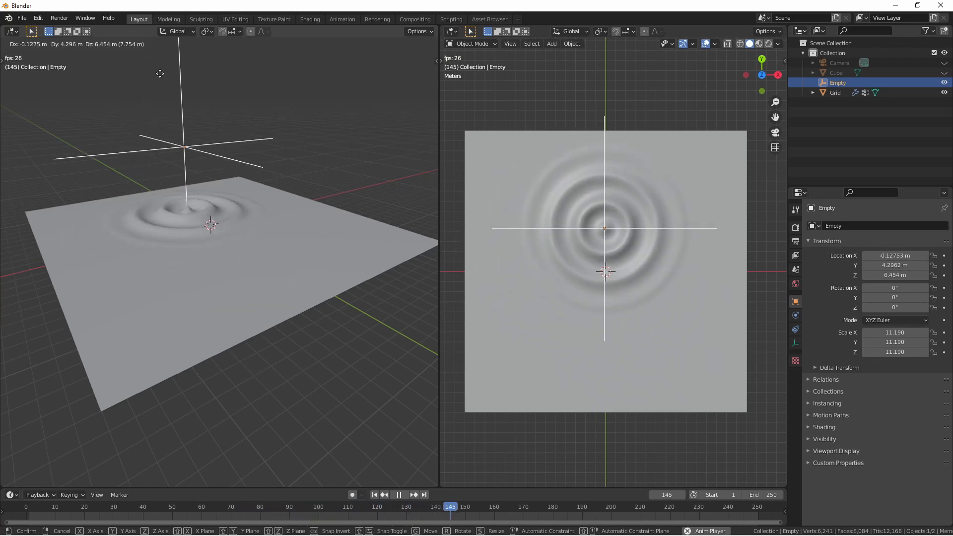
pyautogui.click(168, 89)
pyautogui.press('g')
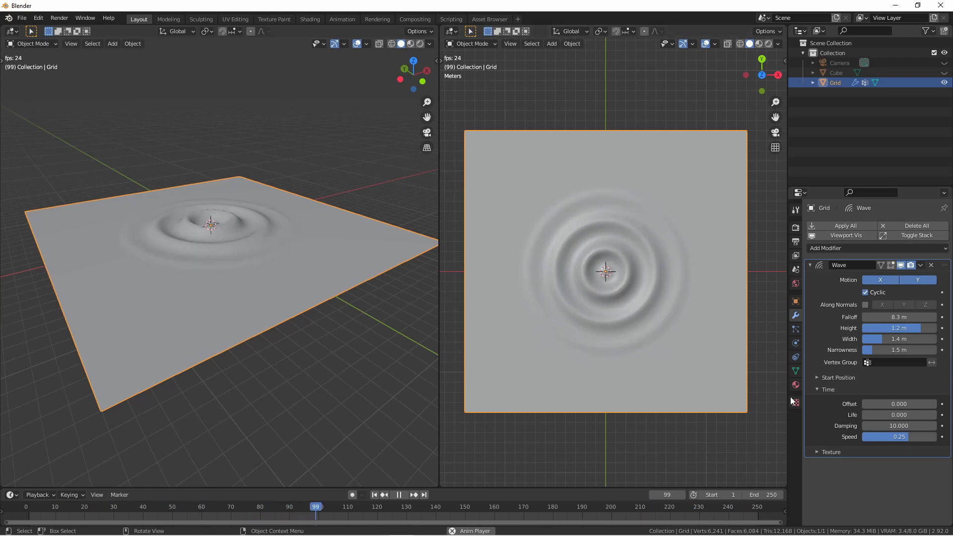
# Step: Set the wave's Time Offset to 50 and replay from frame 1 to check it
pyautogui.click(880, 404)
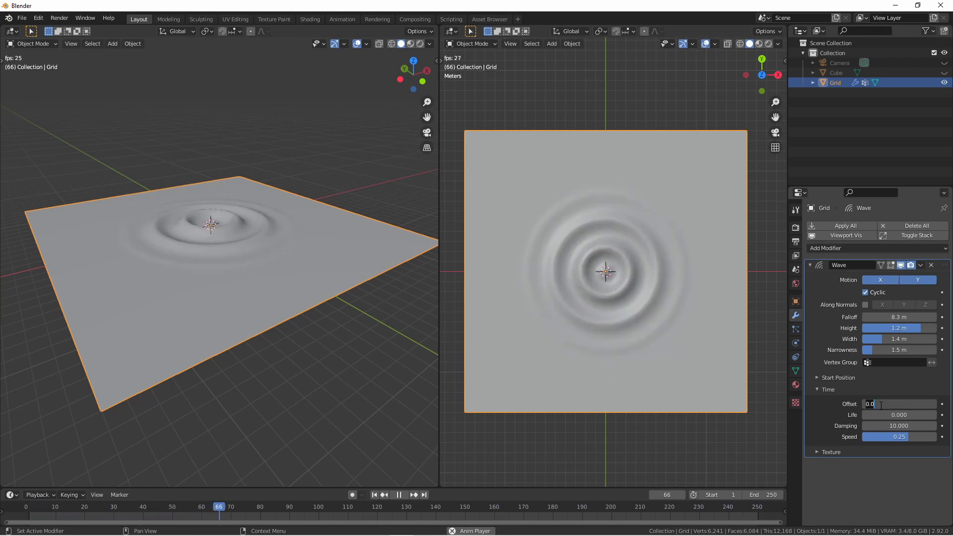
pyautogui.write('50')
pyautogui.press('Return')
pyautogui.hotkey('shift', 'Left')
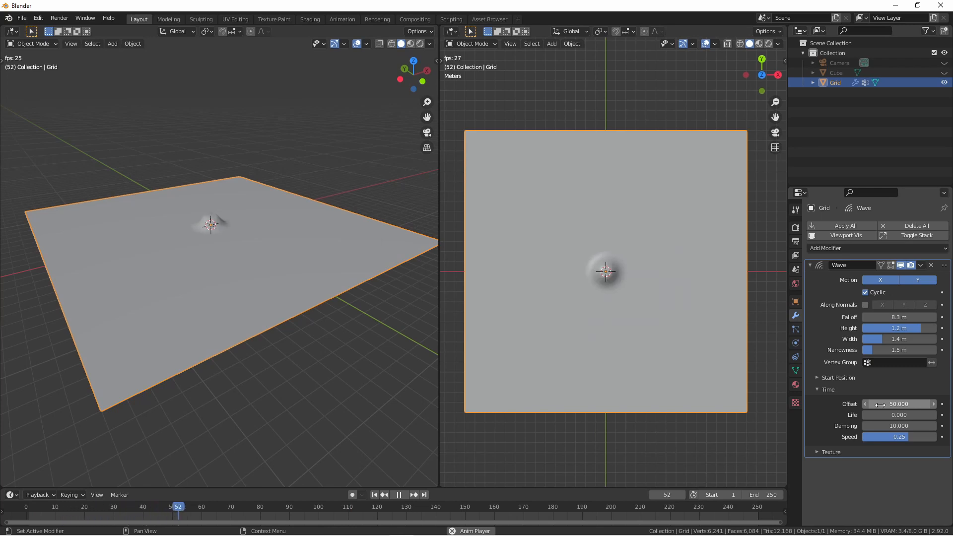
pyautogui.press('space')
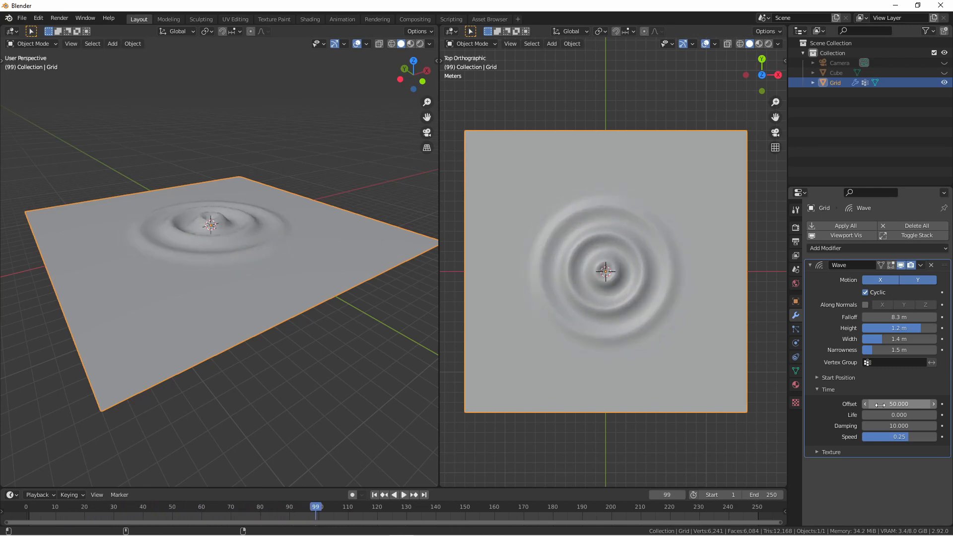
pyautogui.hotkey('shift', 'Left')
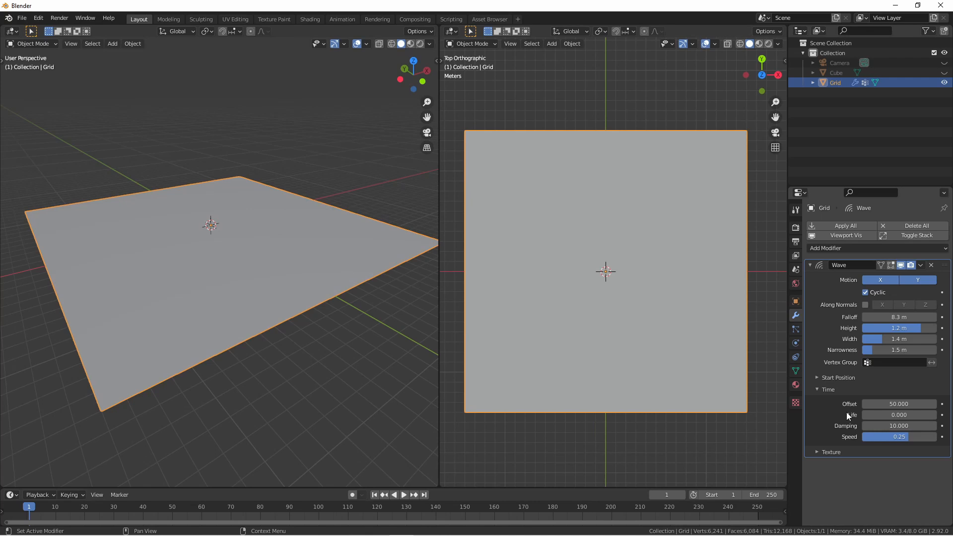
# Step: Set the wave's Life to 50 and play to watch the ripples fade out
pyautogui.click(912, 414)
pyautogui.write('50')
pyautogui.press('Return')
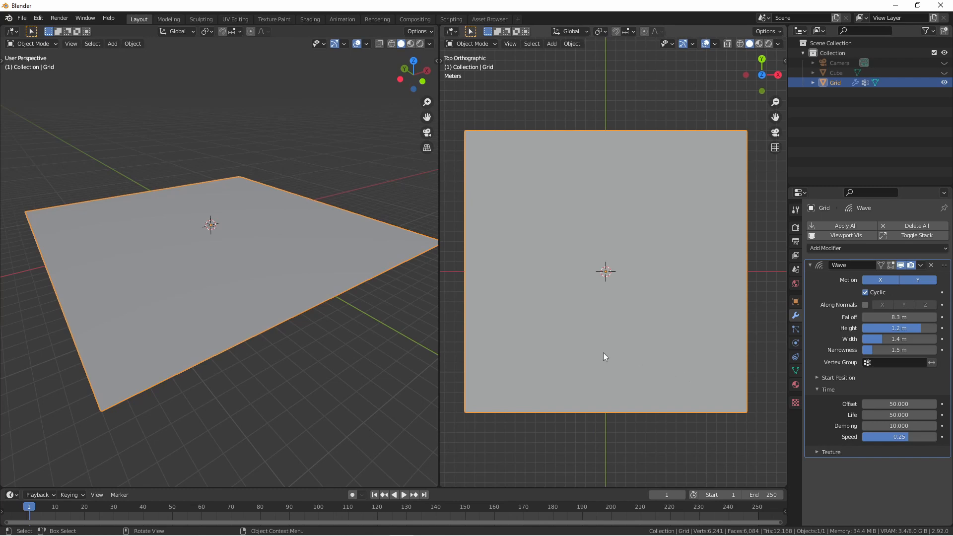
pyautogui.press('space')
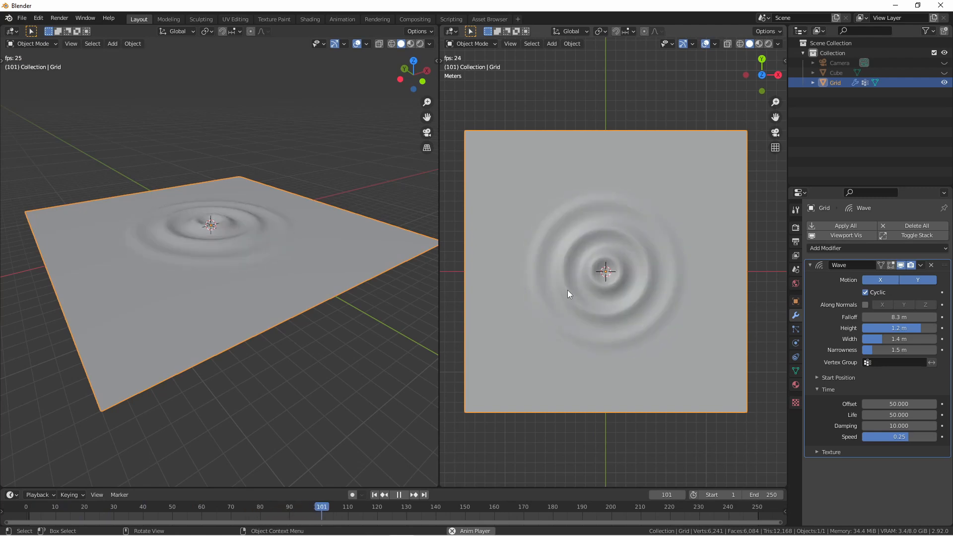
# Step: Undo the Offset change, then replay the wave animation from the first frame and stop it
pyautogui.hotkey('ctrl', 'z')
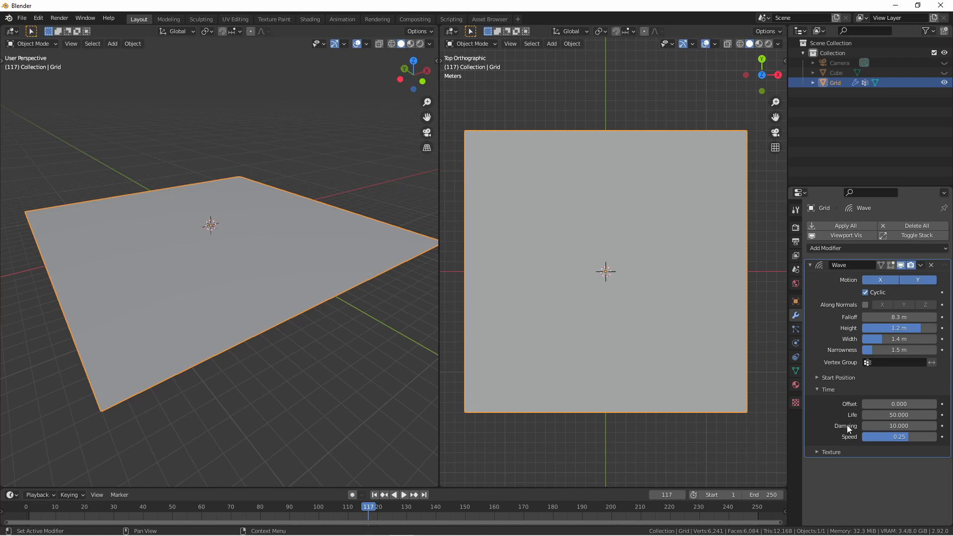
pyautogui.hotkey('shift', 'Left')
pyautogui.press('space')
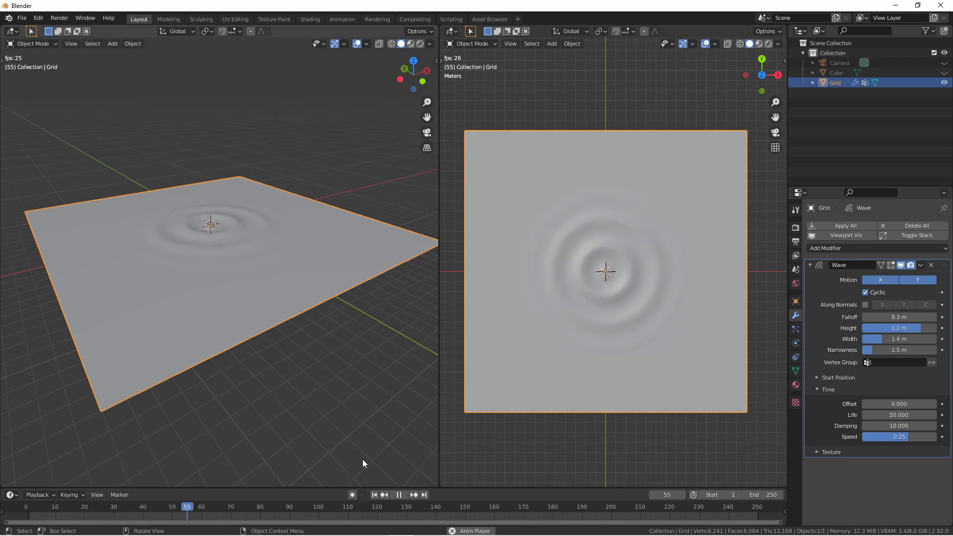
pyautogui.press('space')
# Step: Set the Wave modifier's Damping to 50 and replay the animation to check the slower fade
pyautogui.hotkey('shift', 'Left')
pyautogui.click(897, 426)
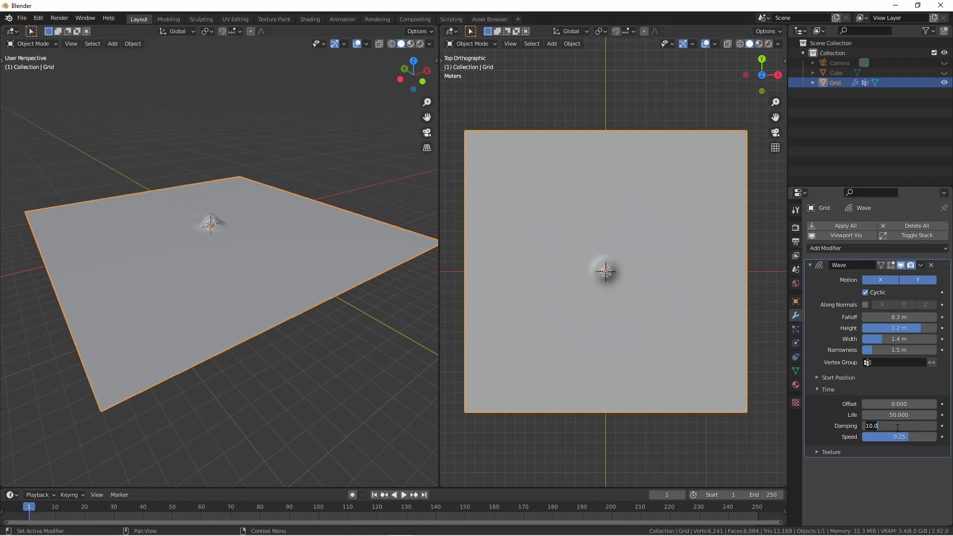
pyautogui.write('50')
pyautogui.press('Return')
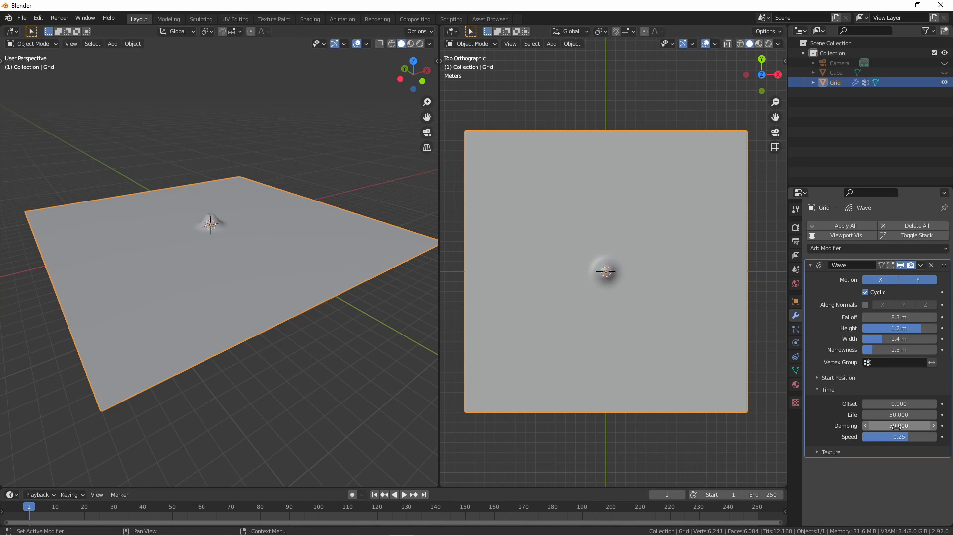
pyautogui.press('space')
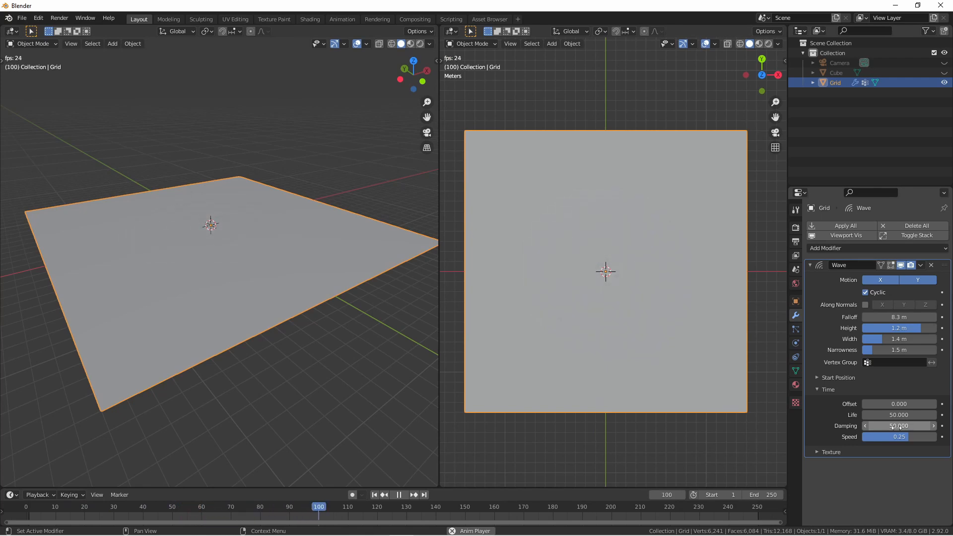
pyautogui.press('space')
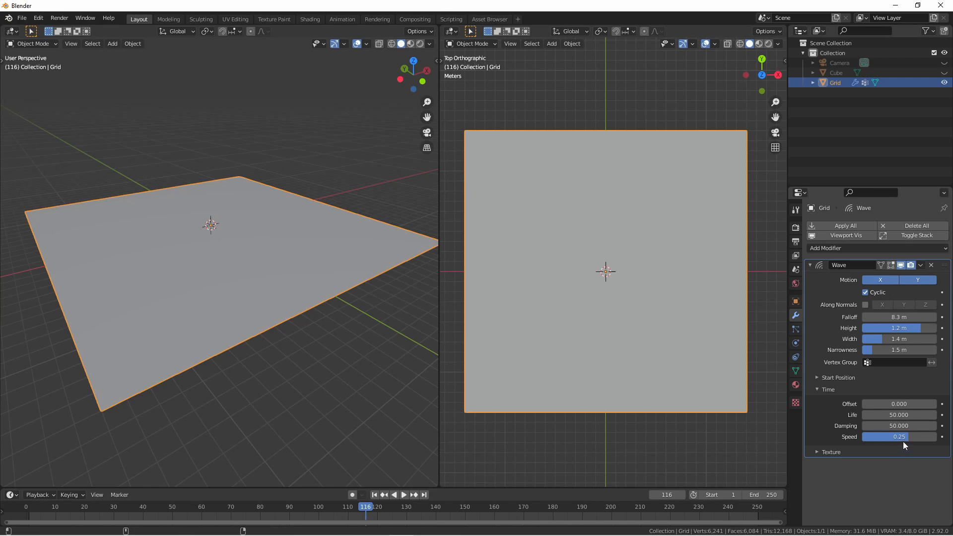
# Step: Set Life to 0 and drag the wave Speed through about 0.93 down to a negative -0.37
pyautogui.click(883, 414)
pyautogui.write('0')
pyautogui.press('Return')
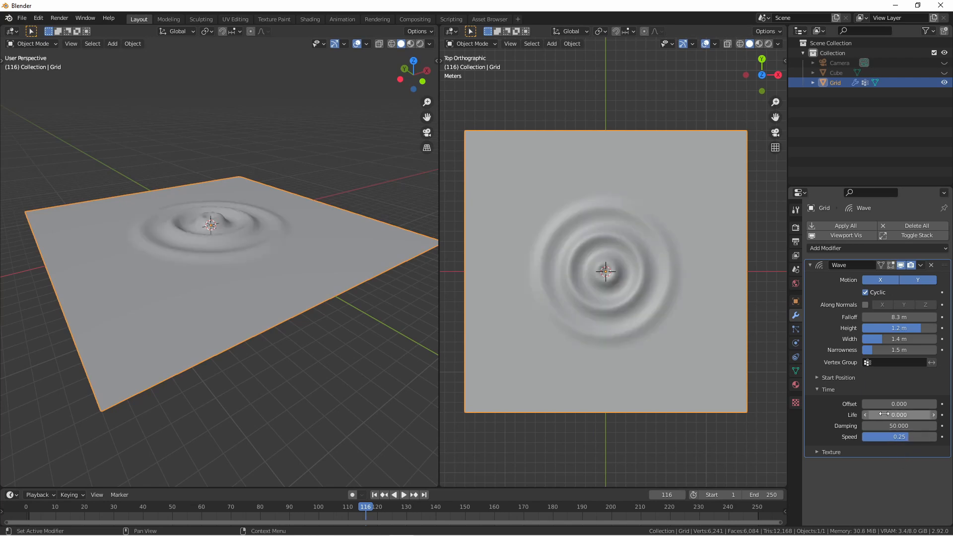
pyautogui.press('space')
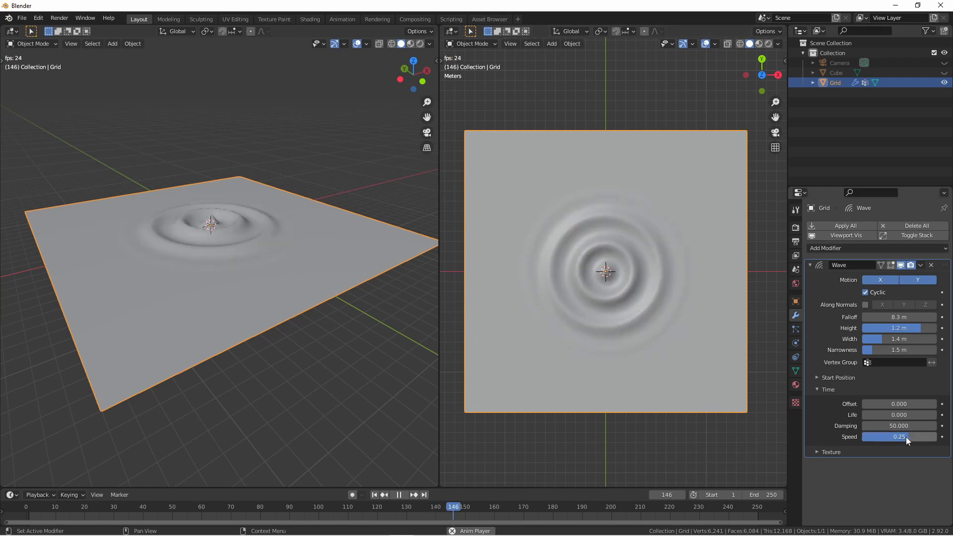
pyautogui.moveTo(905, 438); pyautogui.dragTo(940, 437)
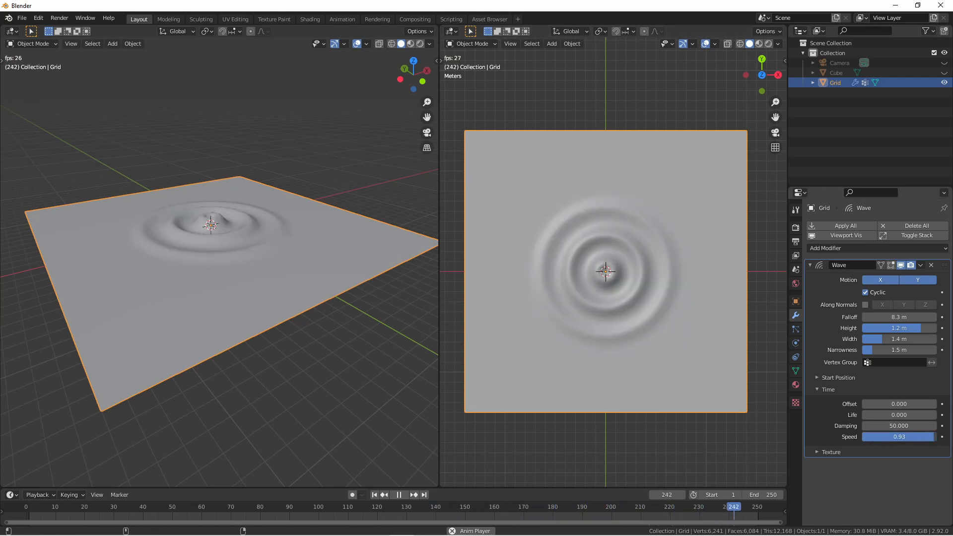
pyautogui.moveTo(939, 437); pyautogui.dragTo(900, 436)
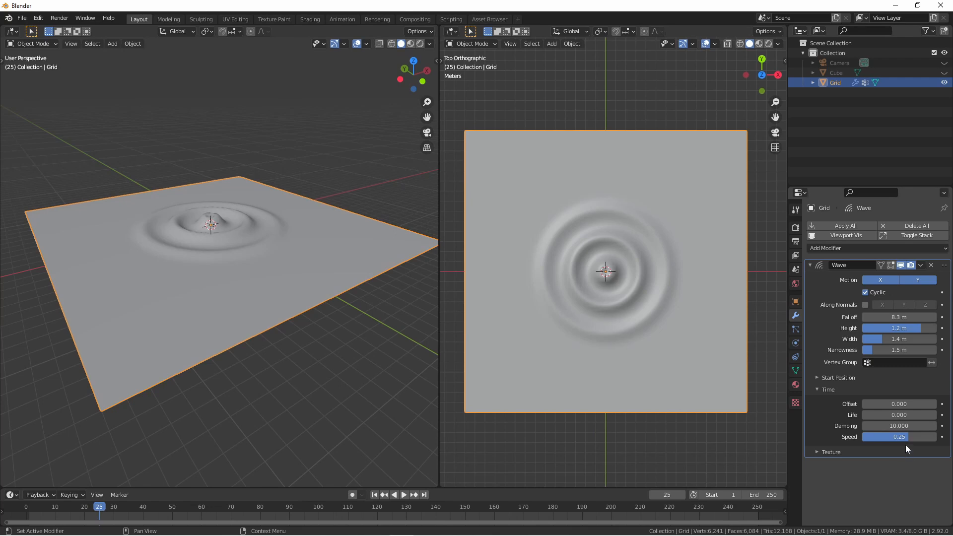
pyautogui.moveTo(906, 439); pyautogui.dragTo(879, 440)
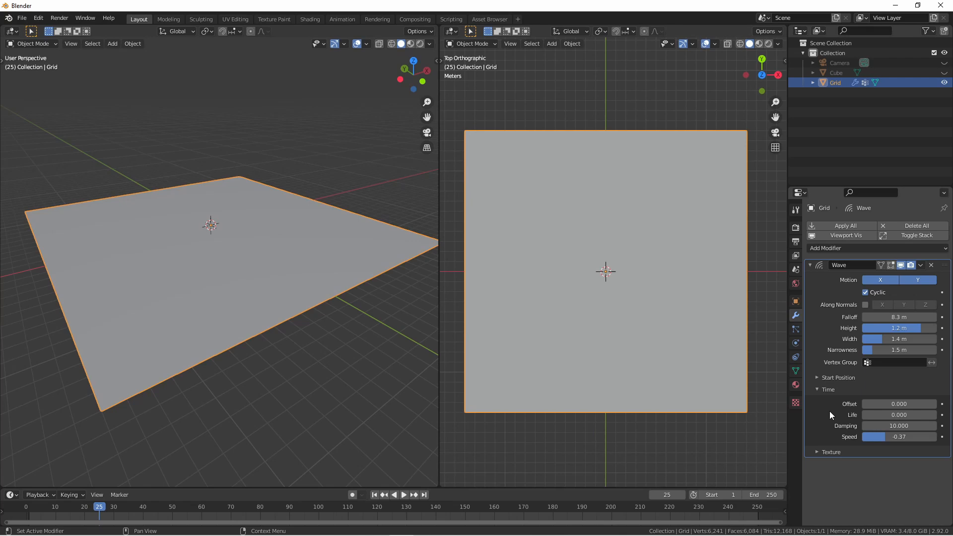
# Step: Set the time Offset to 100, replay the animation and reveal the wave's texture settings
pyautogui.click(910, 404)
pyautogui.write('100')
pyautogui.press('Return')
pyautogui.press('space')
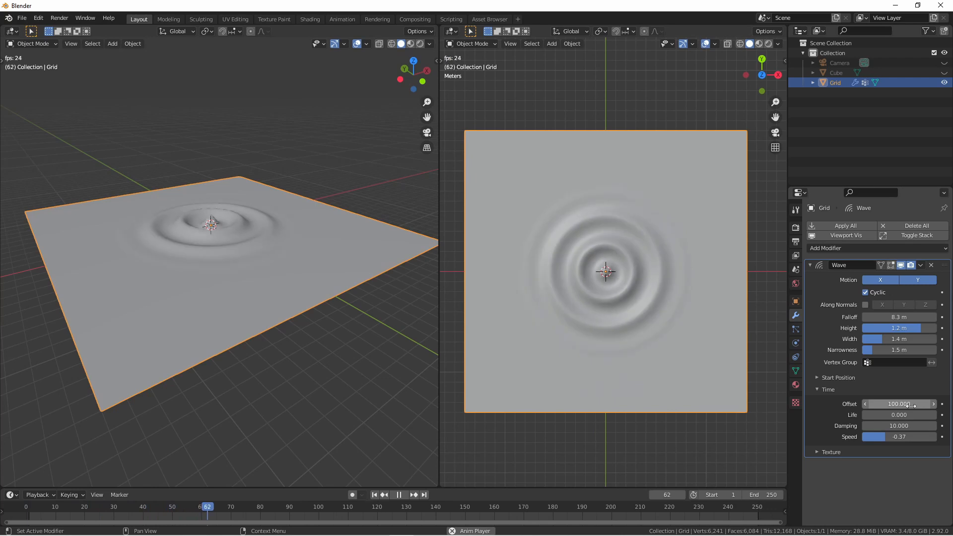
pyautogui.press('space')
pyautogui.keyDown('ctrl'); pyautogui.click(815, 445); pyautogui.keyUp('ctrl')
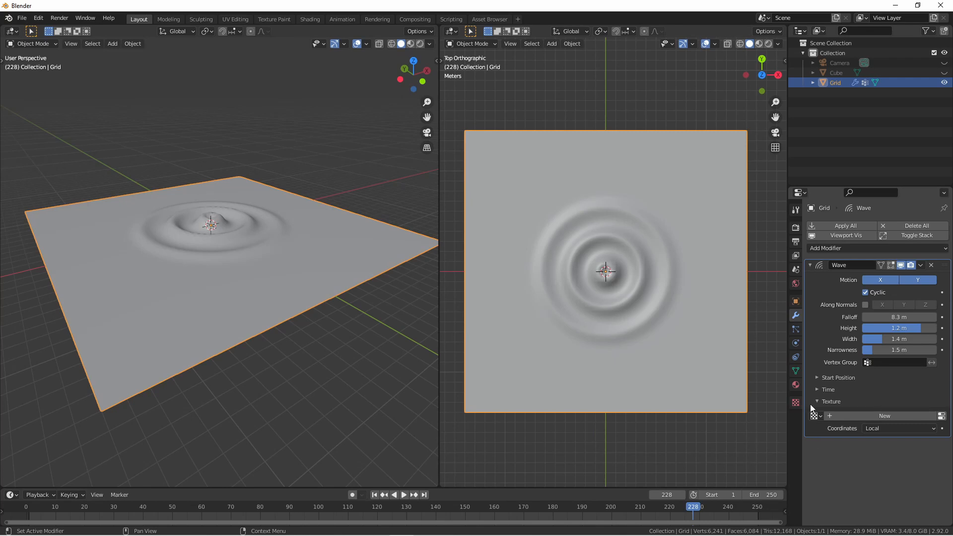
# Step: Create a new texture for the Wave modifier and make it a Clouds texture, roughening the ripples
pyautogui.click(838, 414)
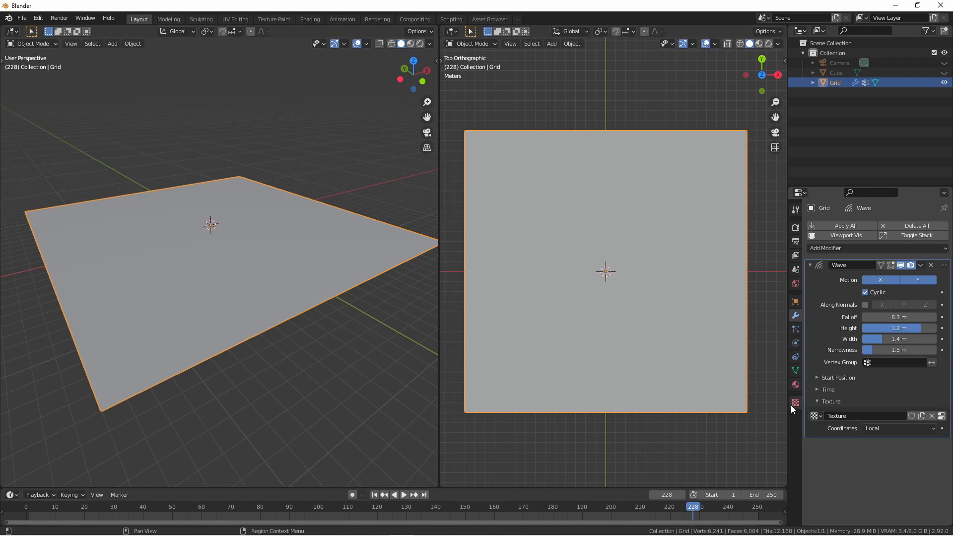
pyautogui.click(940, 415)
pyautogui.click(871, 255)
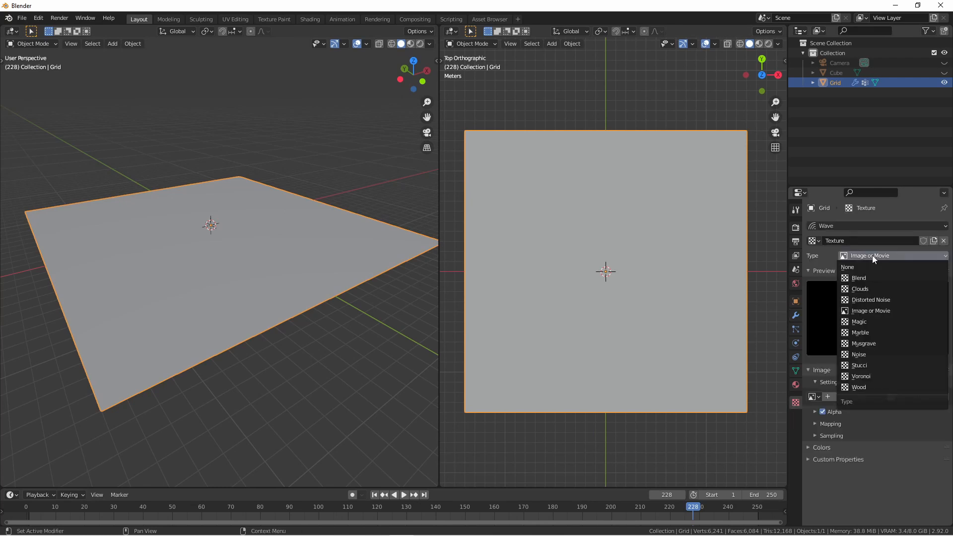
pyautogui.click(886, 288)
pyautogui.click(795, 316)
pyautogui.moveTo(611, 224); pyautogui.dragTo(641, 301, button='middle')
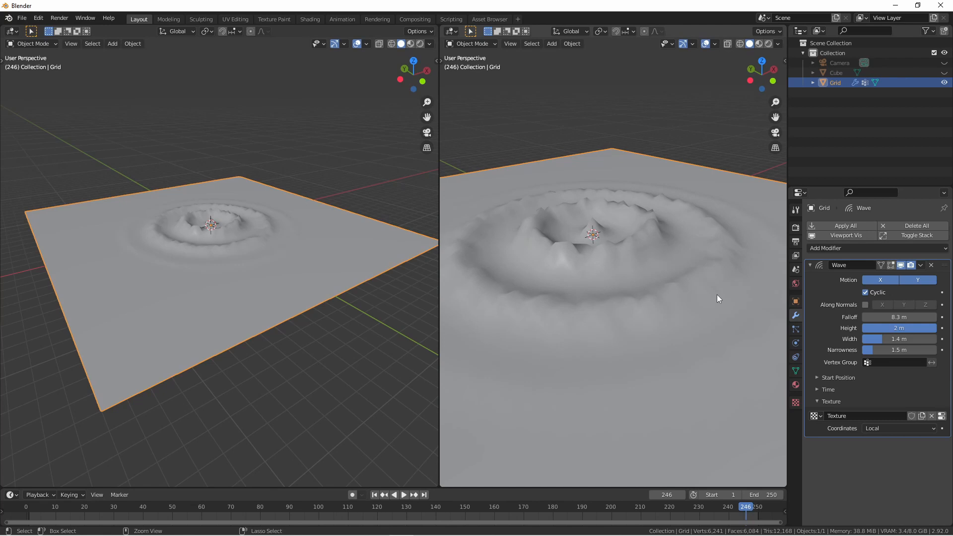
# Step: Add a level-2 Subdivision Surface, move it above the Wave modifier and replay the animation
pyautogui.hotkey('ctrl', '2')
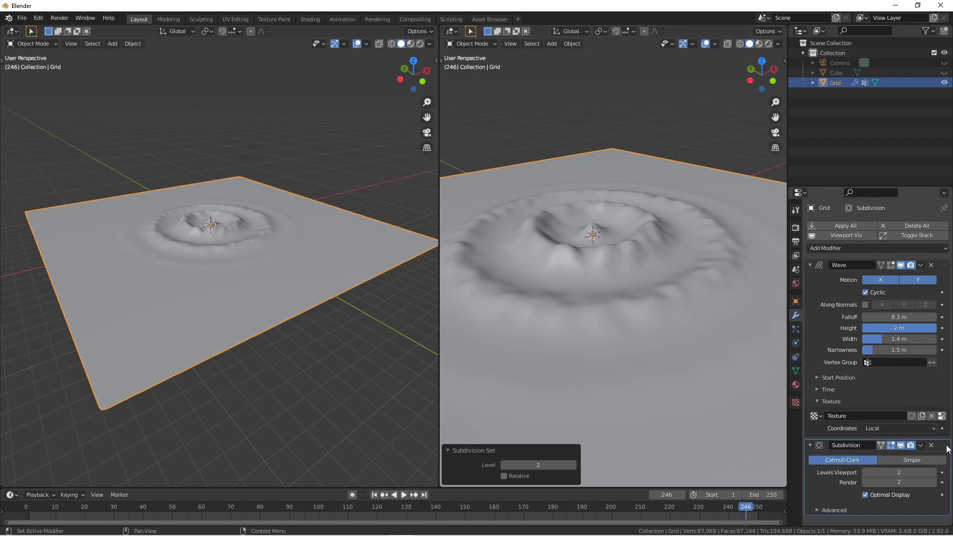
pyautogui.moveTo(940, 334); pyautogui.dragTo(931, 264)
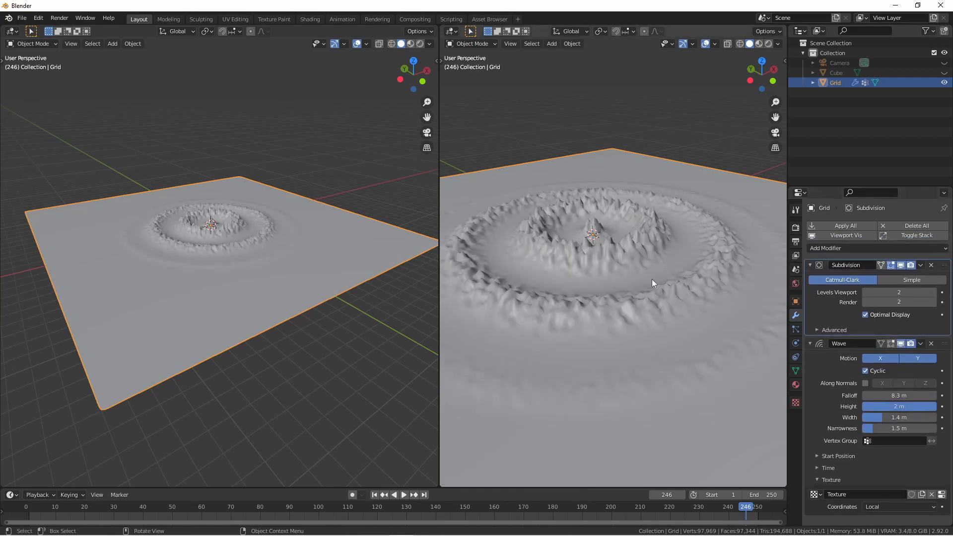
pyautogui.moveTo(651, 279); pyautogui.dragTo(630, 300, button='middle')
pyautogui.press('space')
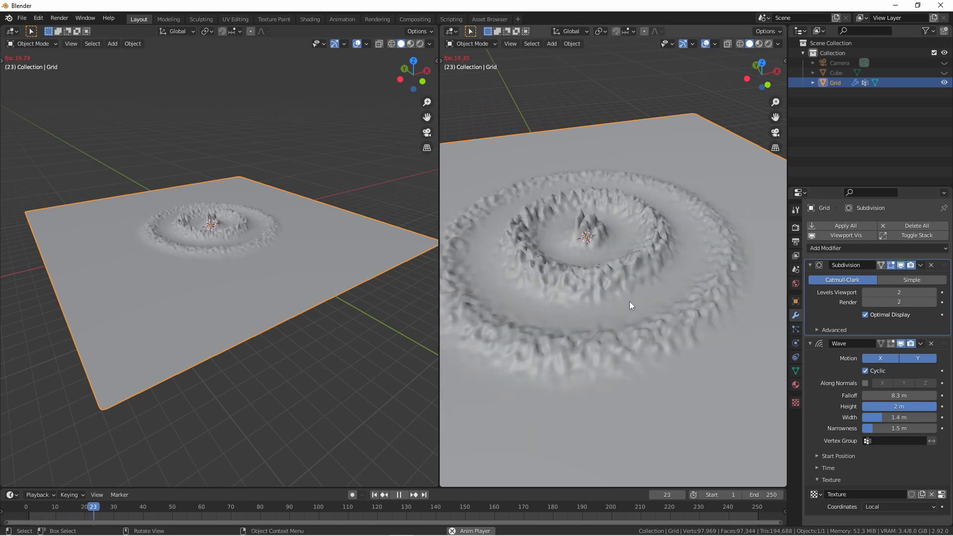
pyautogui.press('space')
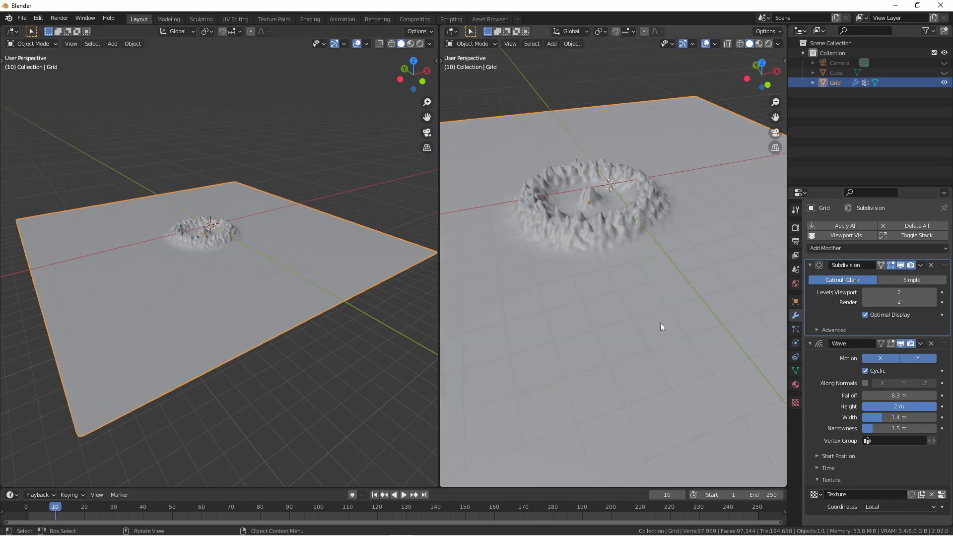
# Step: Show the Coordinates choices for the wave's texture, currently Local
pyautogui.click(887, 506)
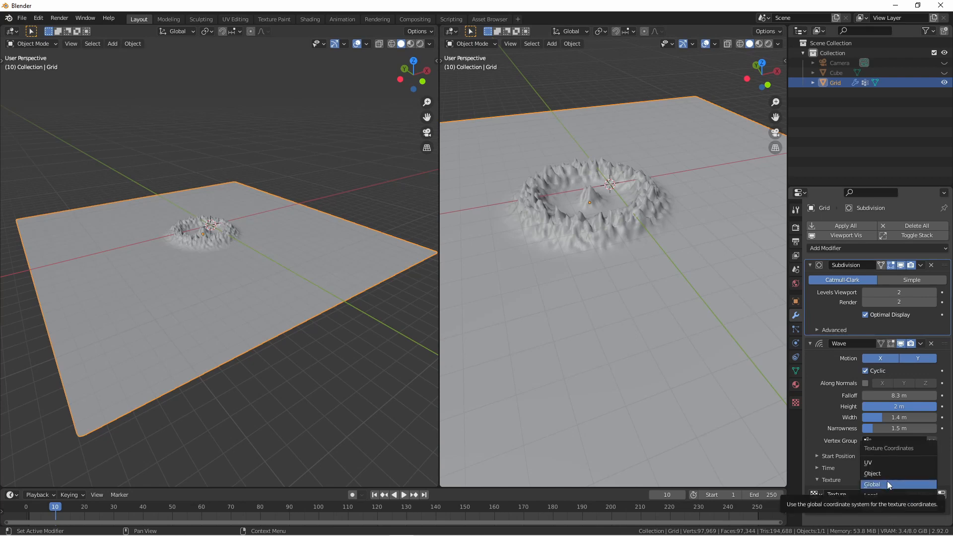